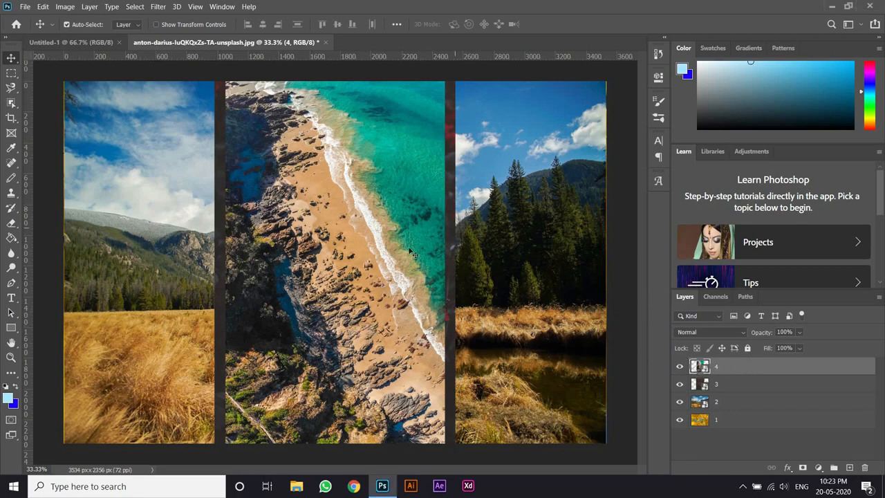
Step: Shift the beach photo on layer 4 sideways over the red-flower photo and return it to its previous position
left_click_drag(357, 290, 318, 262)
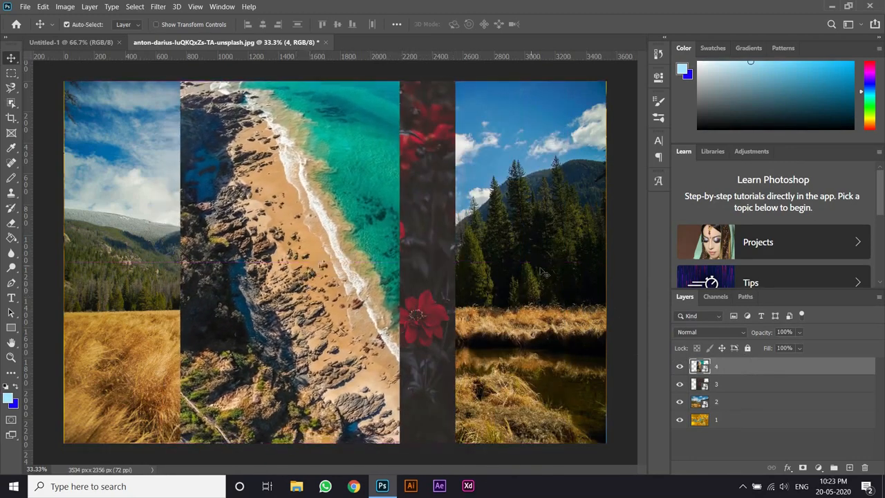
left_click_drag(329, 268, 370, 262)
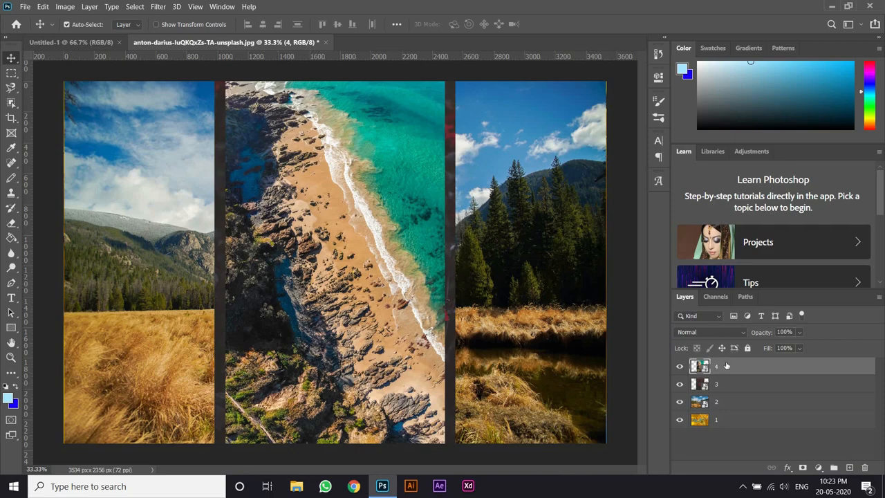
Step: Reorder the layers so that layer 4 sits below layer 3 and layer 1 is at the top of the stack
left_click(731, 422)
left_click(730, 392)
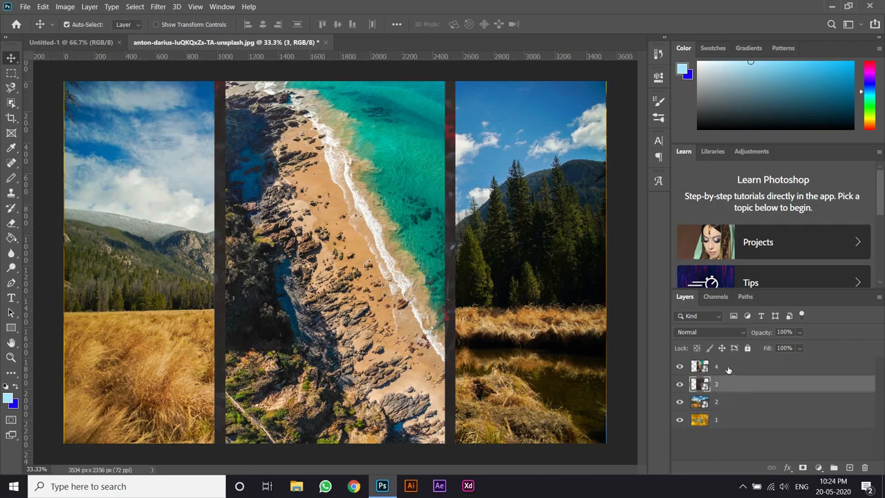
left_click(731, 374)
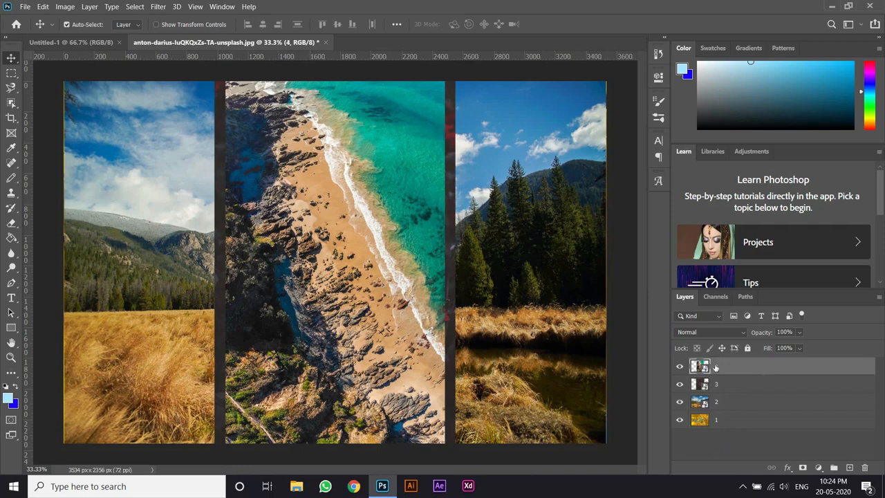
left_click_drag(734, 367, 738, 394)
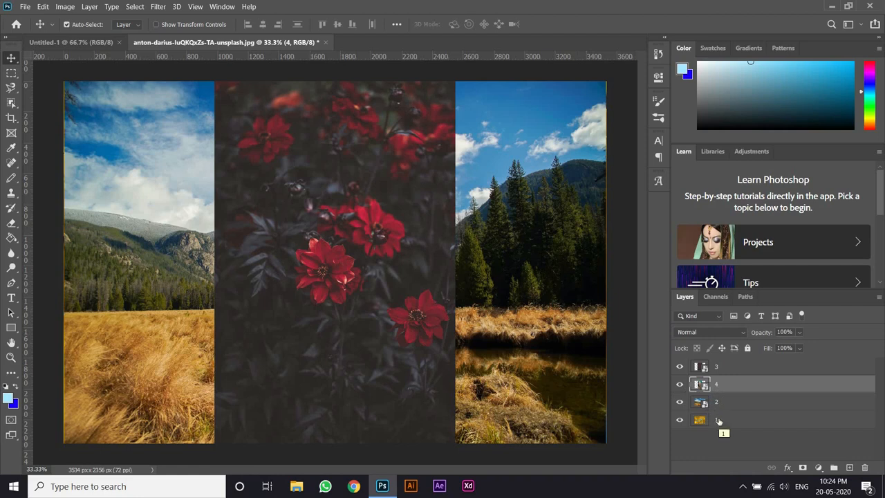
left_click_drag(719, 424, 725, 361)
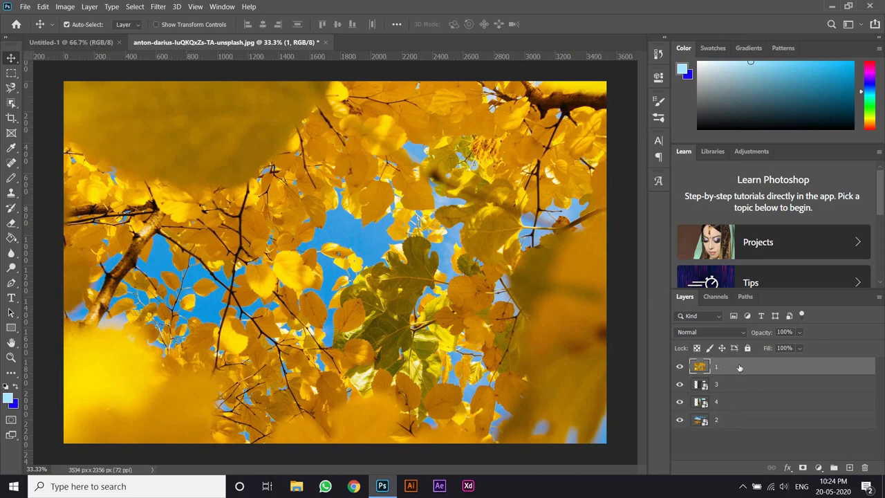
Step: Hide the yellow-leaves layer 1 and make it visible again
left_click(680, 367)
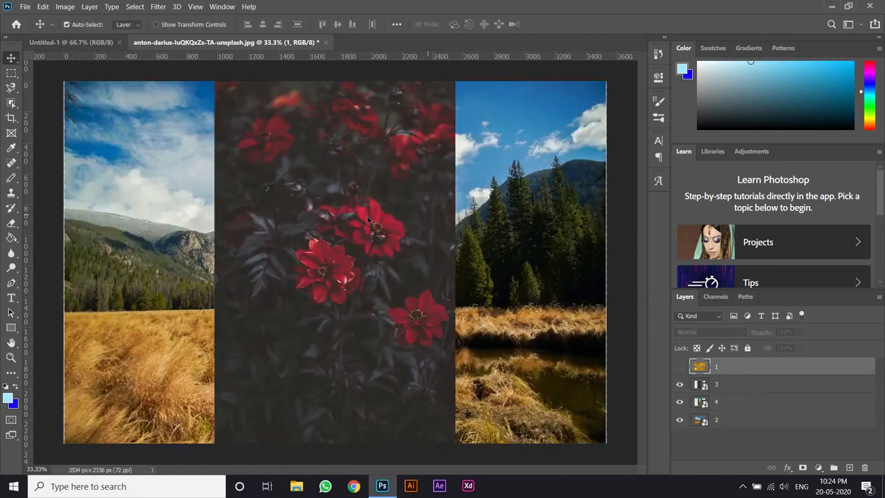
left_click(680, 368)
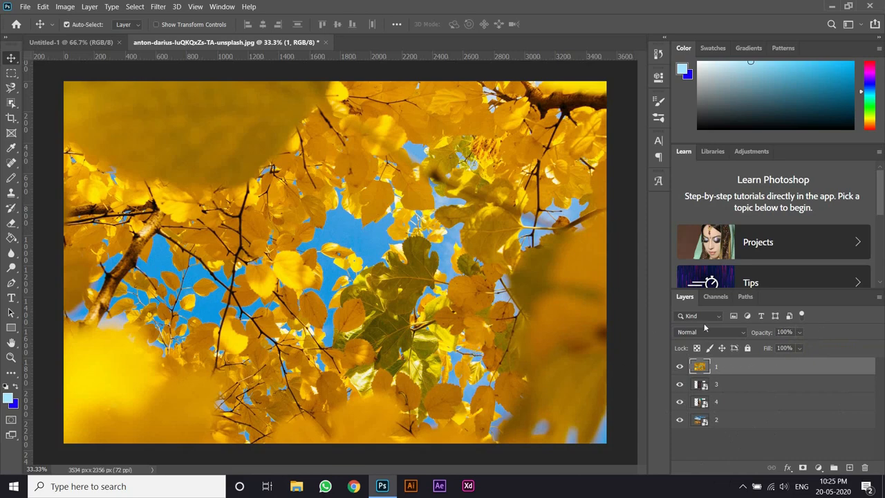
Step: Lower layer 1's opacity gradually to 51% and 24%, and bring it back to 100%
left_click(800, 332)
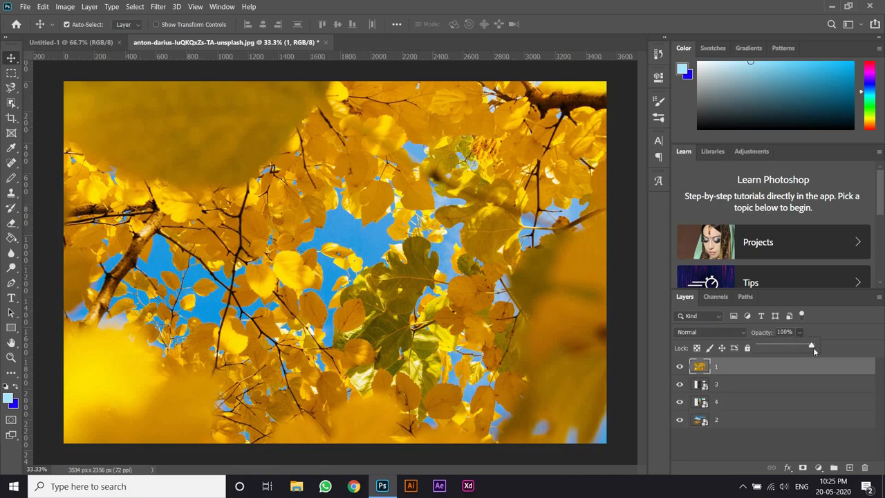
left_click_drag(812, 347, 794, 349)
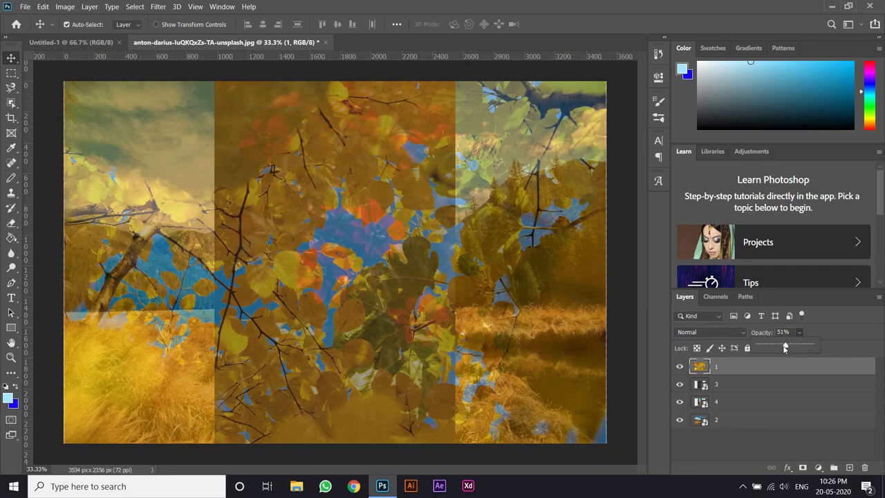
left_click_drag(786, 349, 785, 345)
left_click_drag(785, 348, 772, 348)
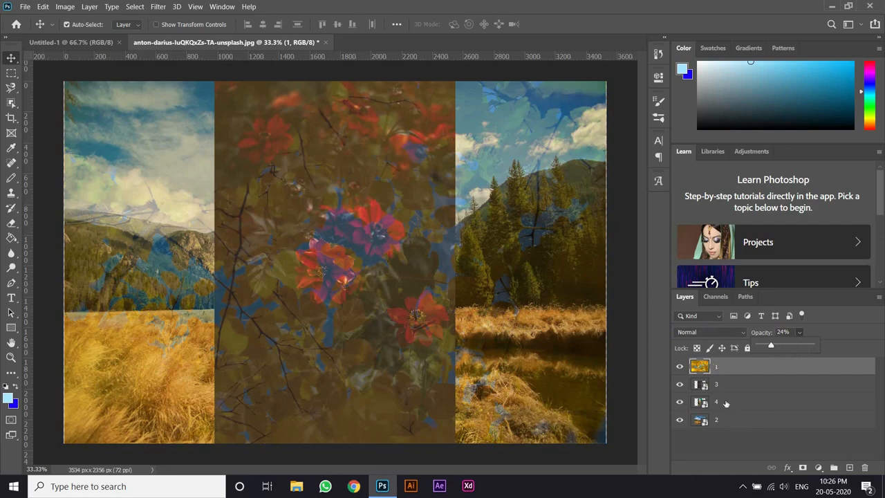
left_click_drag(771, 346, 835, 345)
Step: Try exact opacity values of 10% and 30% on layer 1, and restore it to 100%
left_click(788, 333)
type("100")
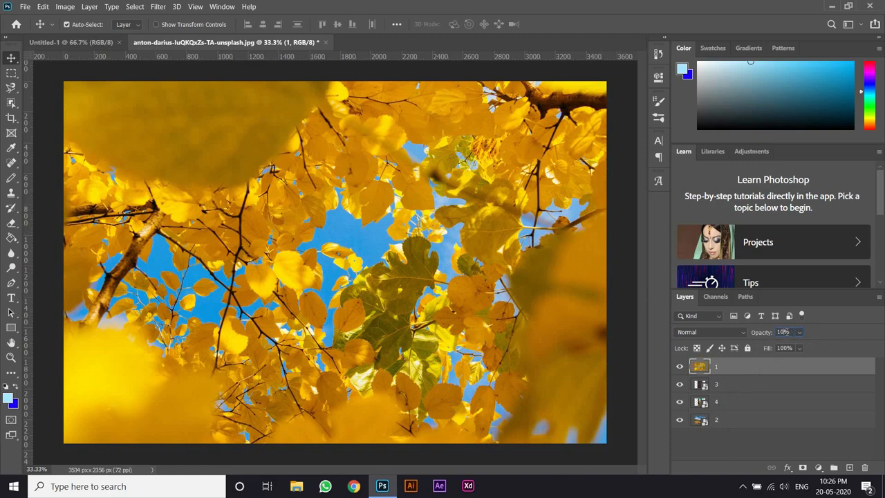
key("Return")
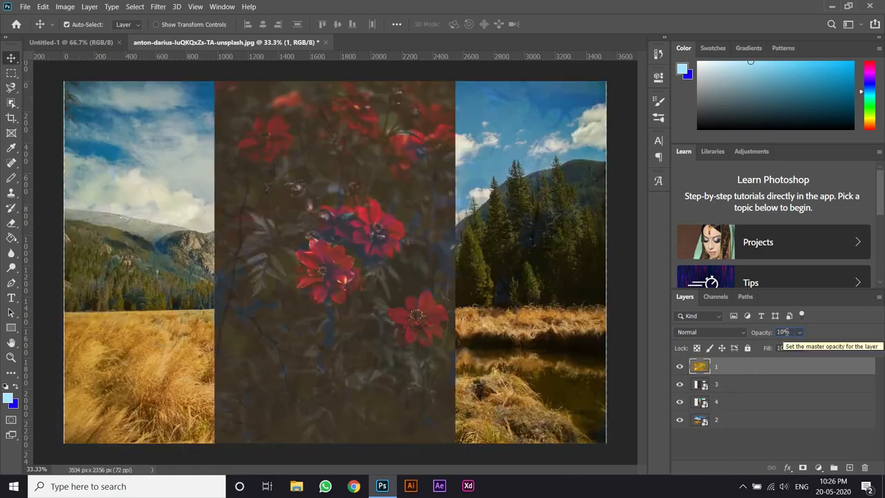
type("30")
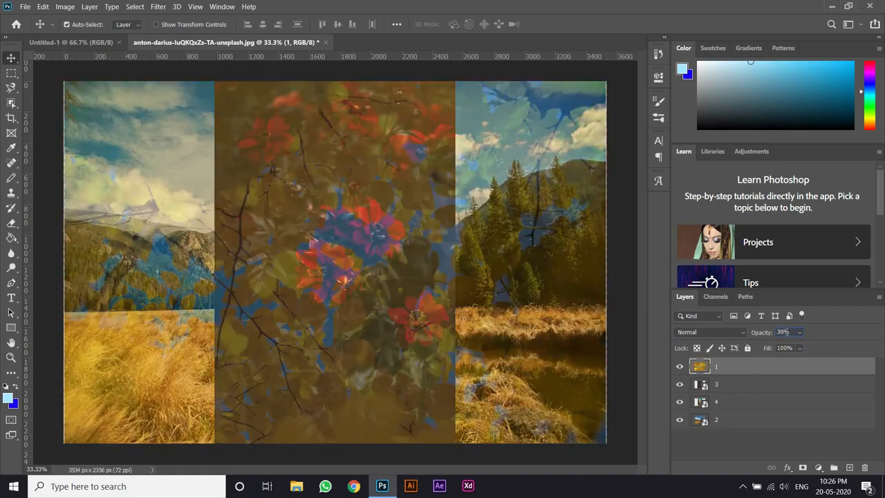
key("Return")
left_click(800, 332)
left_click_drag(804, 343, 844, 348)
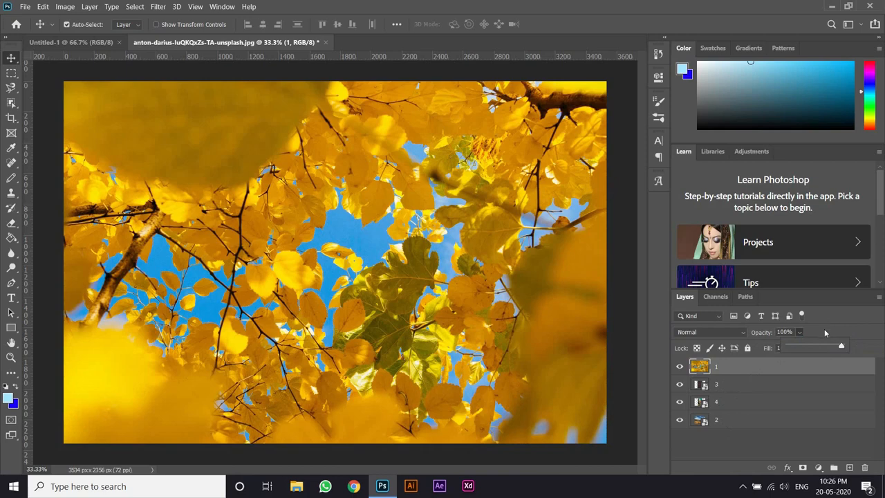
Step: Preview layer 1 in successive blend modes from Darken through Luminosity, and restore its blend mode to Normal
left_click(725, 333)
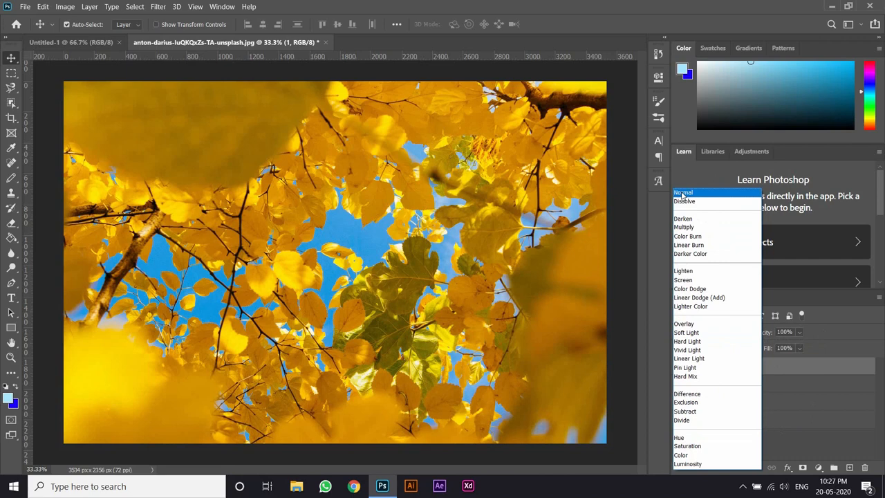
left_click(683, 196)
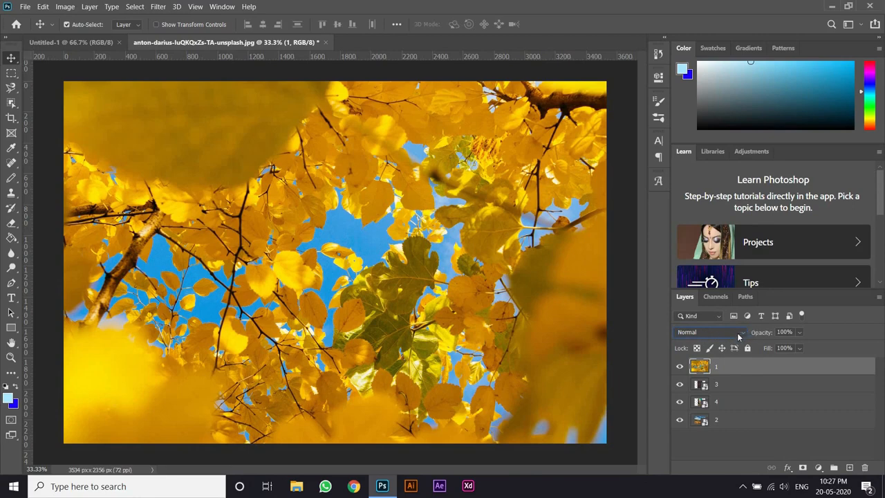
scroll(738, 337, "down", 2)
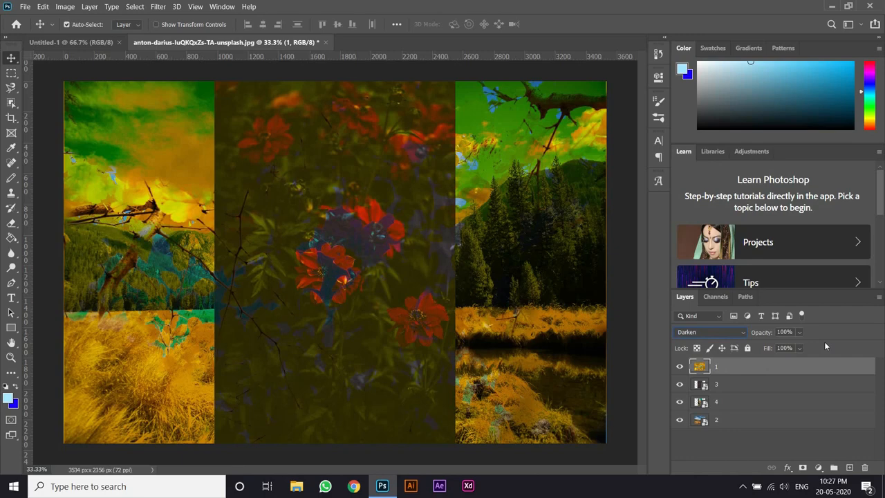
key("Down")
key("Down")
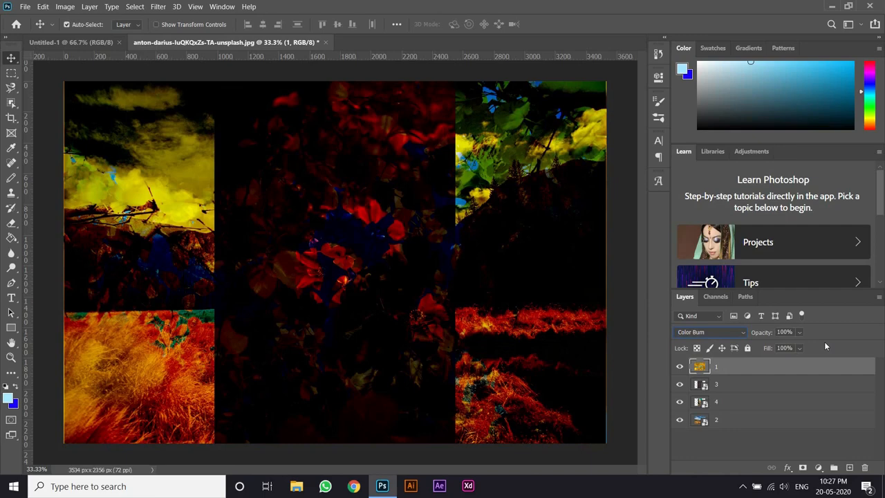
key("Down")
key("Down")
key("Down")
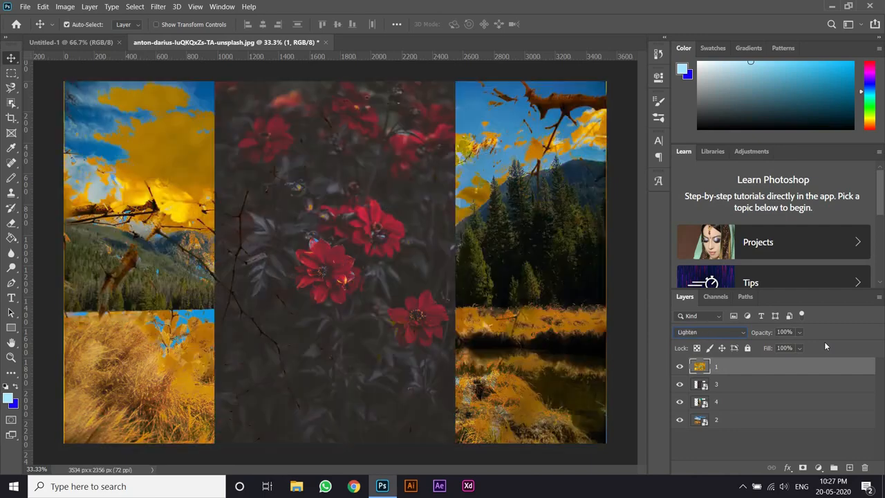
key("Down")
key("Down")
key("Down")
key("Down")
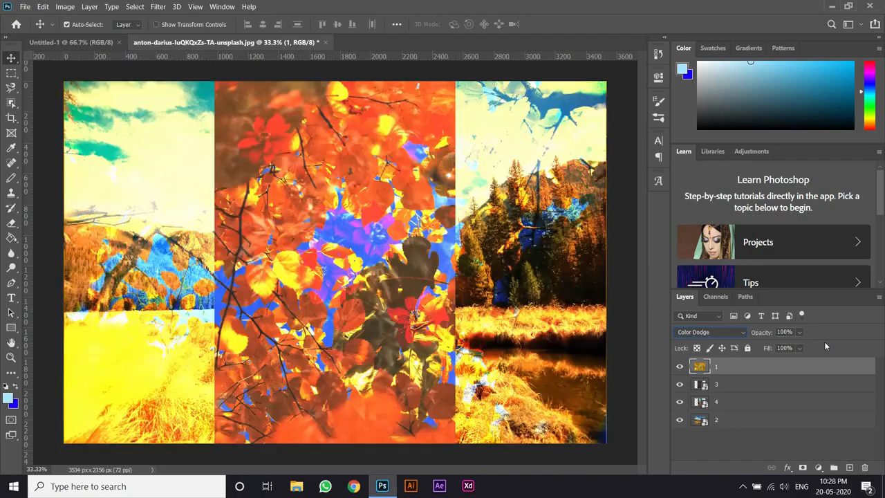
key("Down")
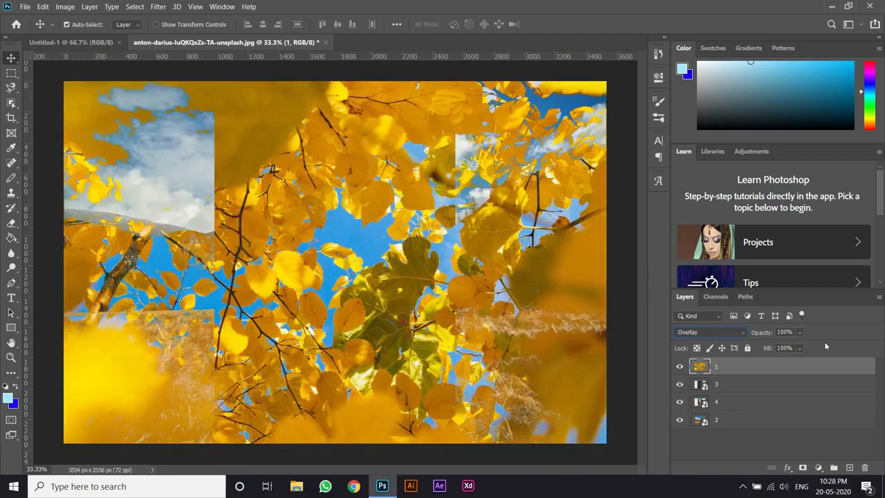
key("Down")
key("Down")
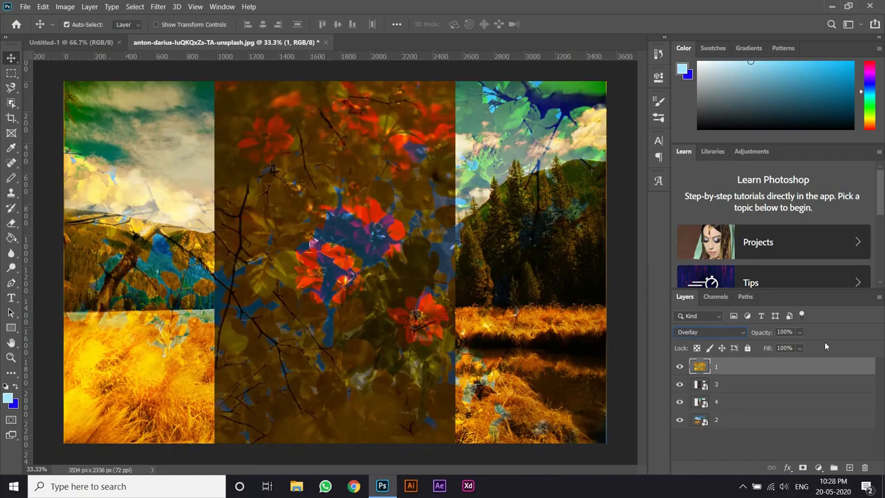
key("Down")
key("Down")
key("Down")
key("Down")
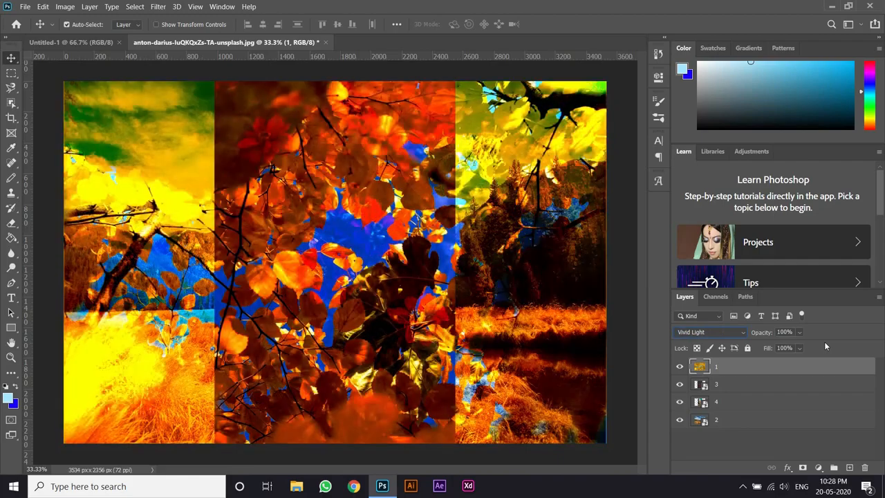
key("Down")
key("Down")
key("Down")
key("Down")
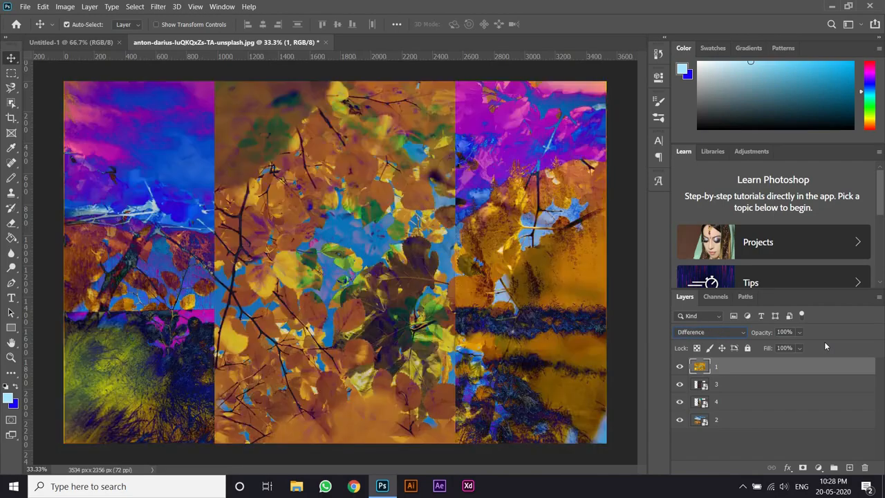
key("Down")
key("Down")
key("Down")
key("Down")
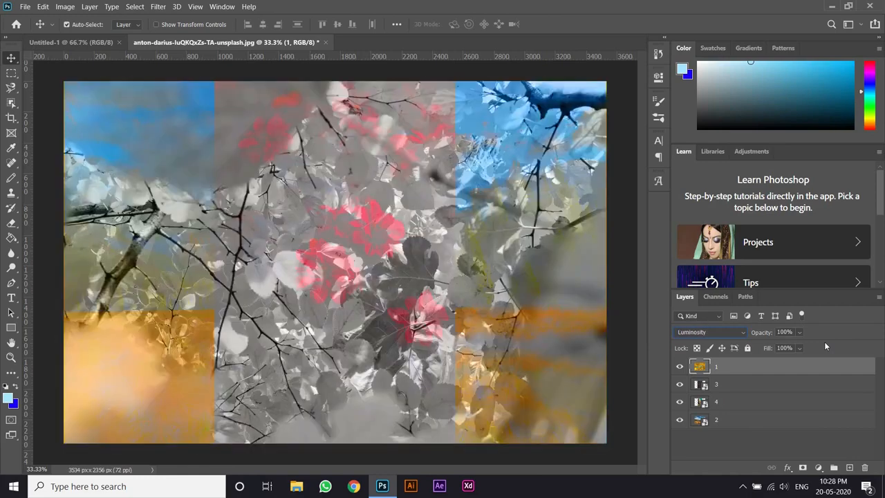
left_click(734, 331)
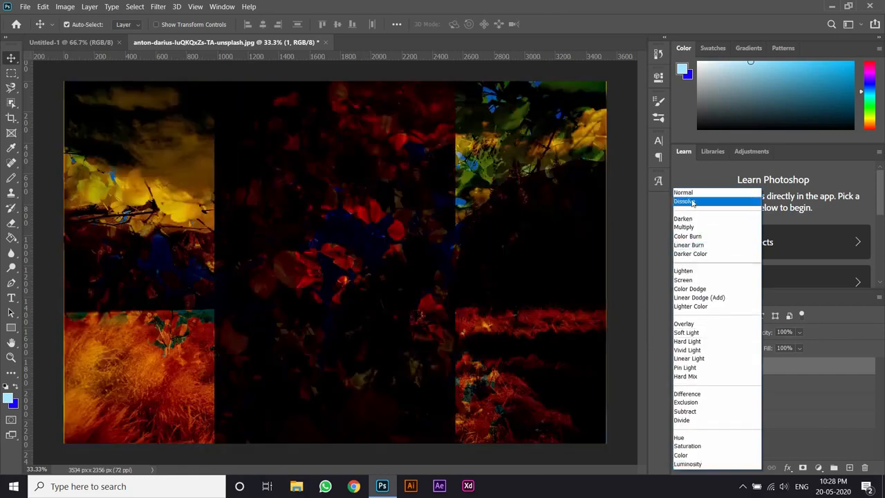
left_click(684, 192)
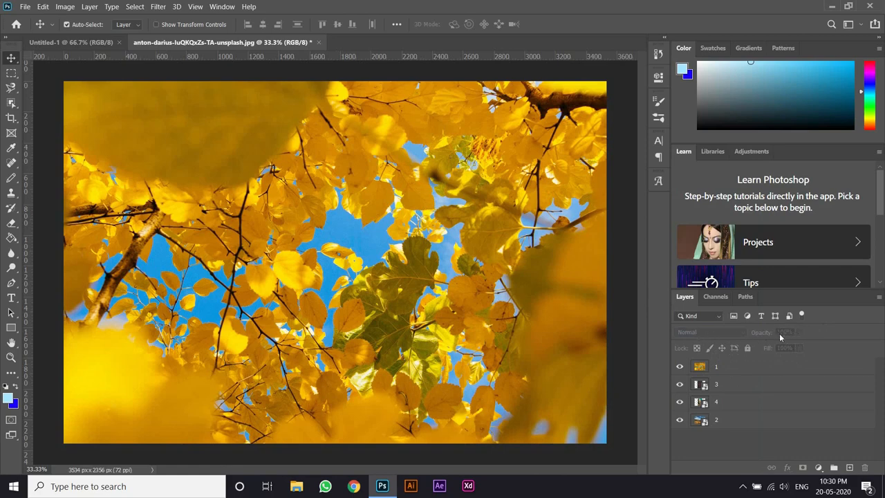
Step: Filter the layer list to pixel layers only and to smart objects only, clearing each filter again
left_click(729, 368)
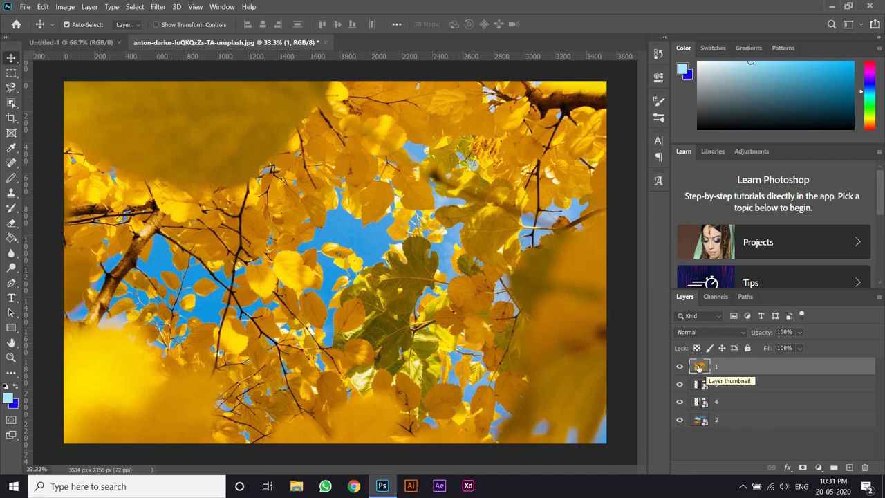
left_click(734, 316)
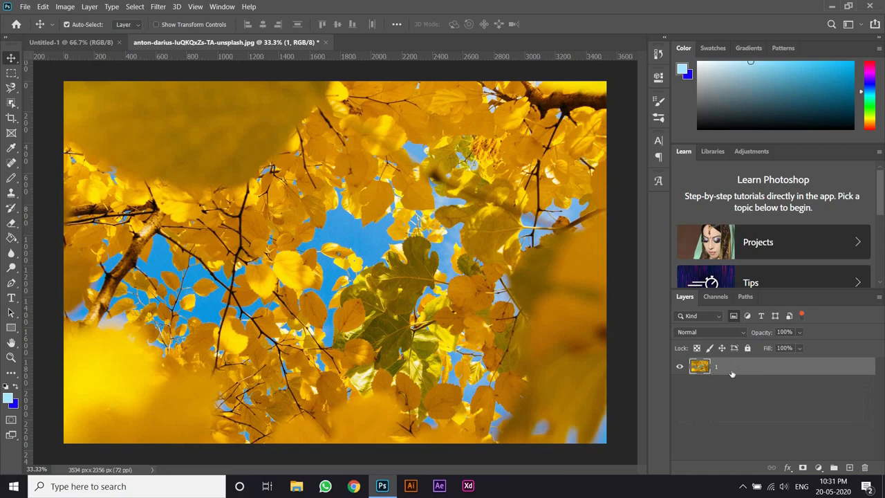
left_click(734, 316)
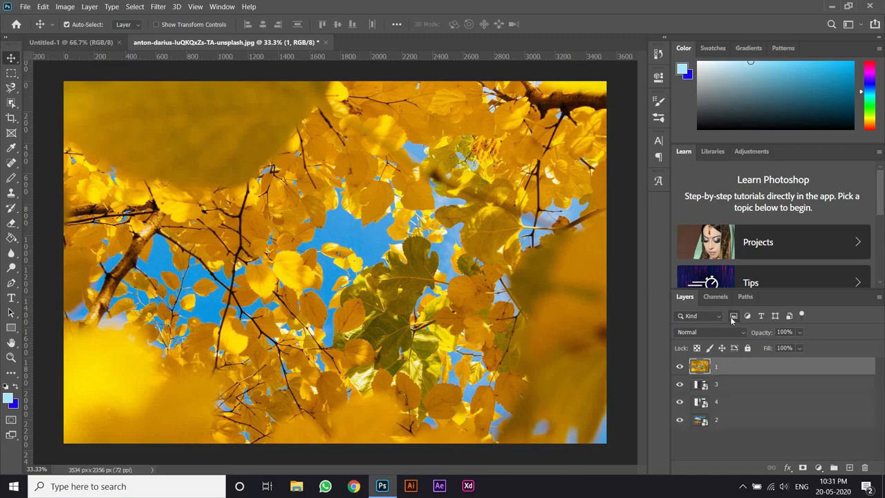
left_click(789, 316)
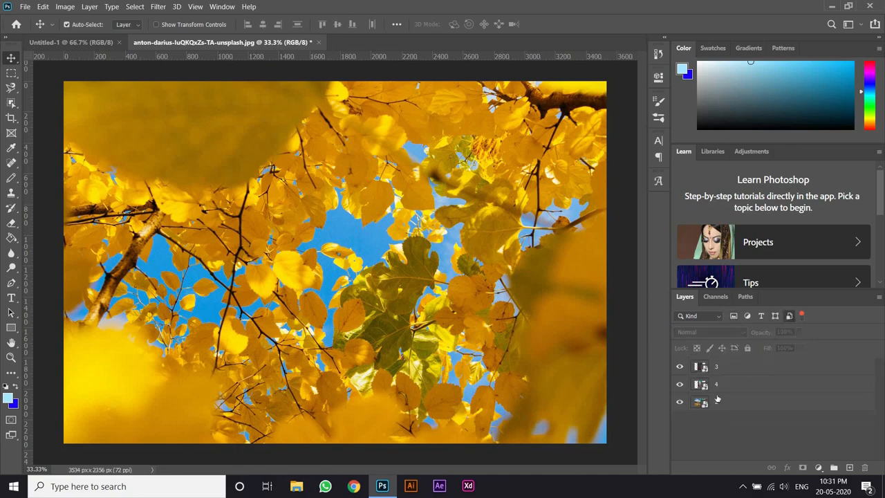
left_click(789, 317)
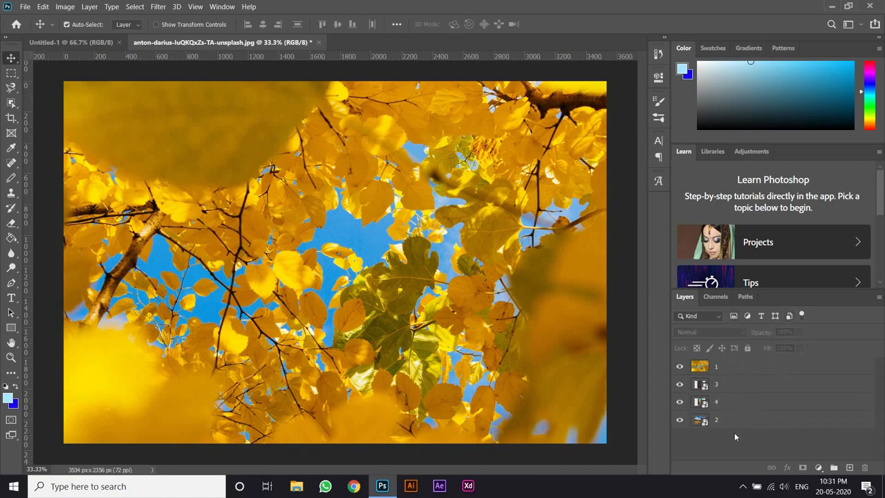
Step: Lower layer 1's fill to 34%, and bring it back to 100%
left_click(798, 365)
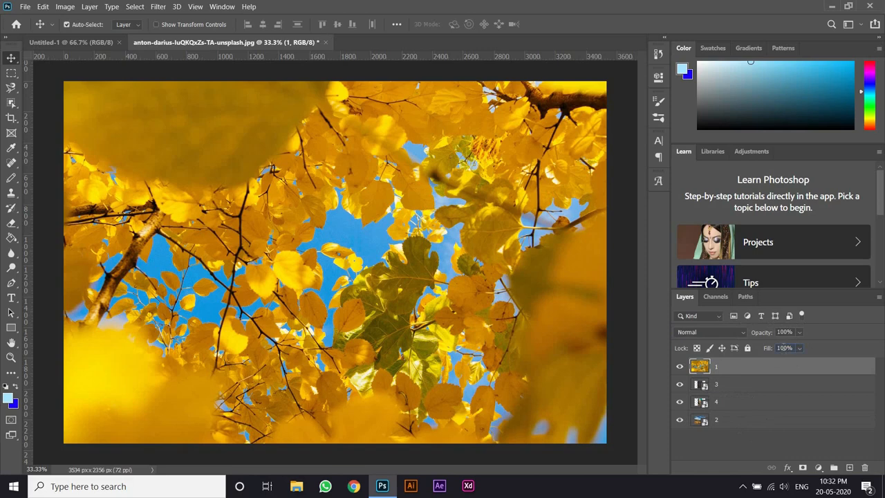
left_click(801, 348)
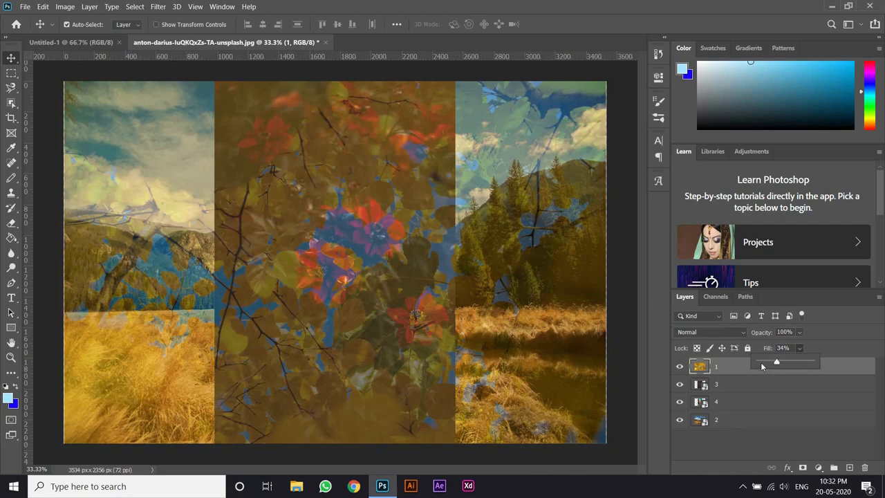
left_click_drag(776, 365, 824, 360)
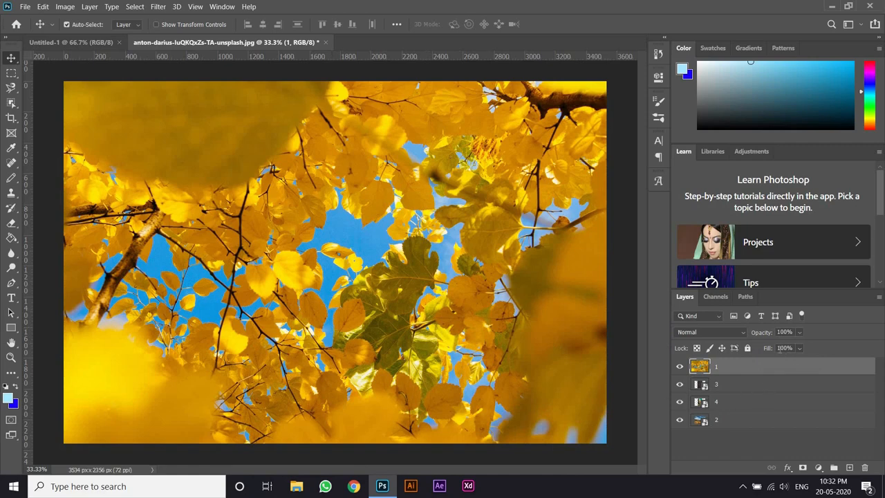
Step: Hide all four photo layers, 1, 3, 4 and 2
left_click(680, 367)
left_click(680, 385)
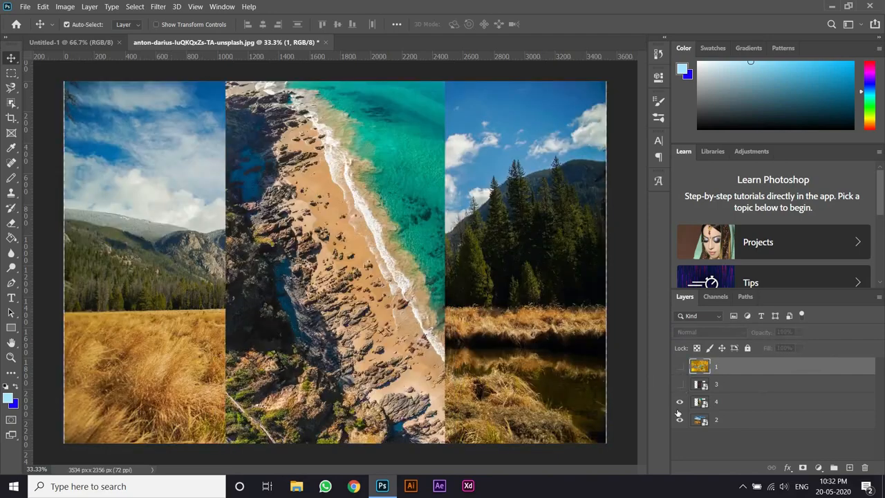
left_click(680, 401)
left_click(680, 420)
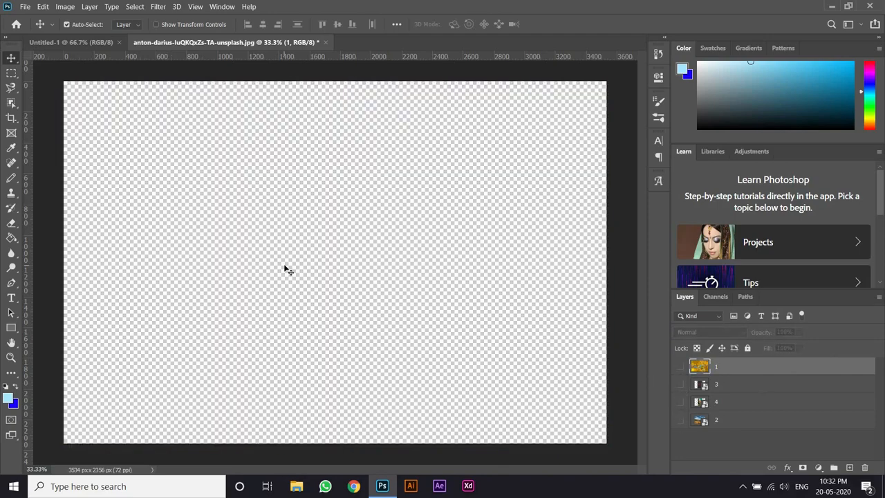
Step: Draw a white-filled rectangle shape without stroke, about 3541 by 2358 px, covering the whole canvas
left_click(10, 330)
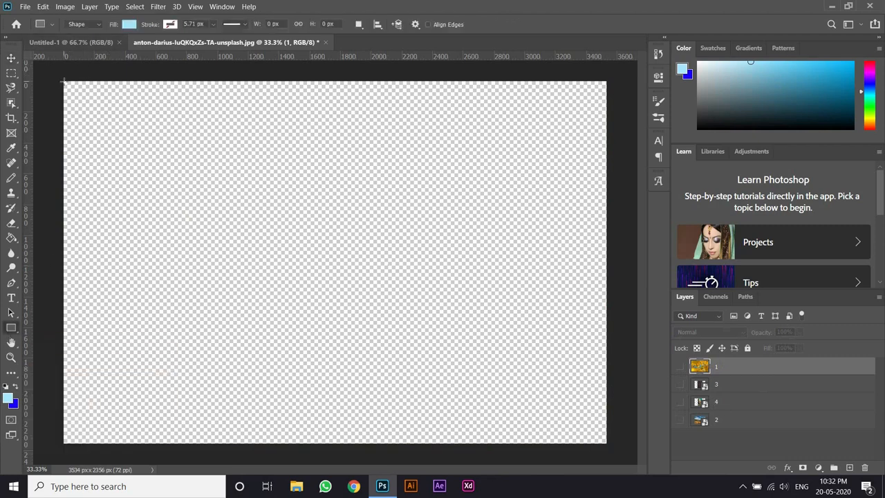
left_click(127, 25)
left_click(57, 85)
left_click(249, 80)
left_click(240, 86)
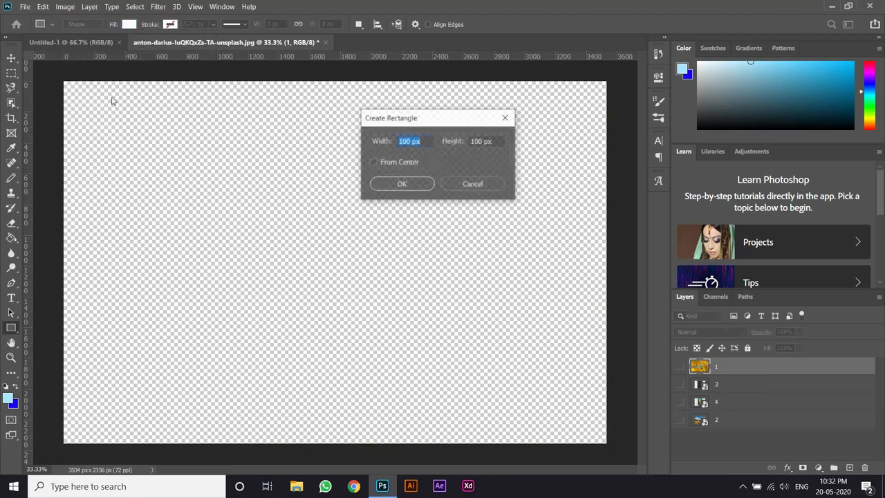
left_click(475, 185)
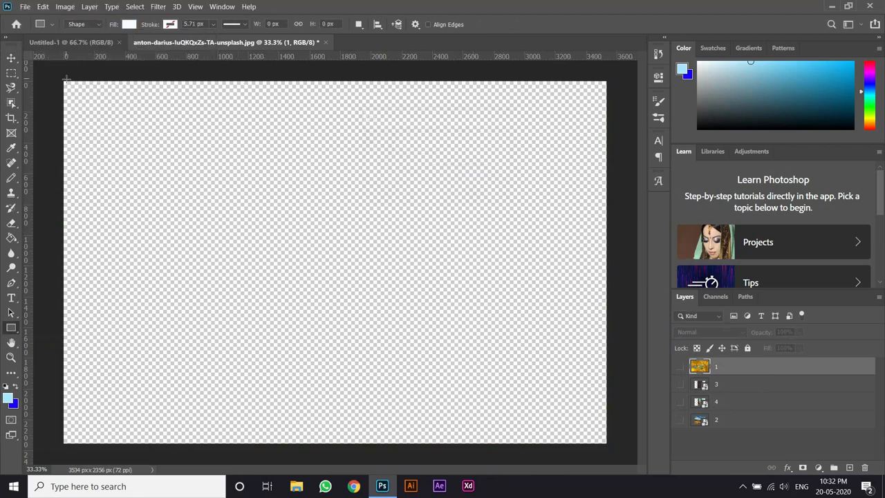
left_click_drag(63, 81, 606, 443)
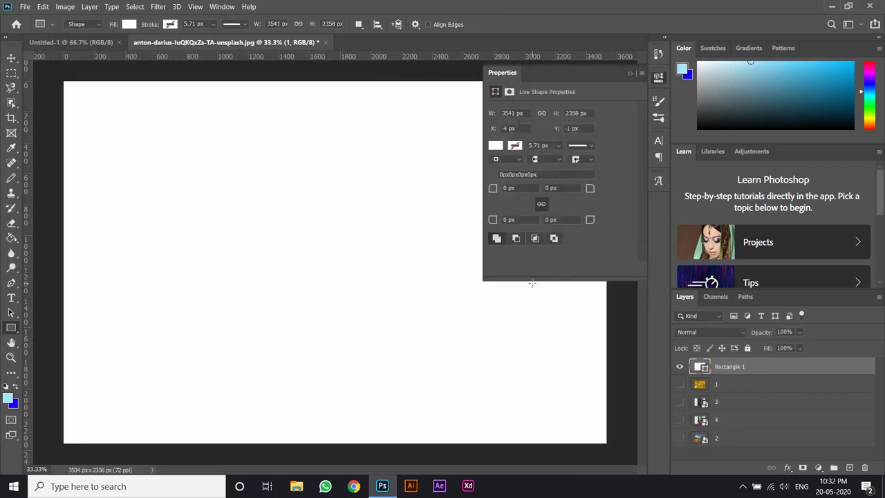
left_click(632, 73)
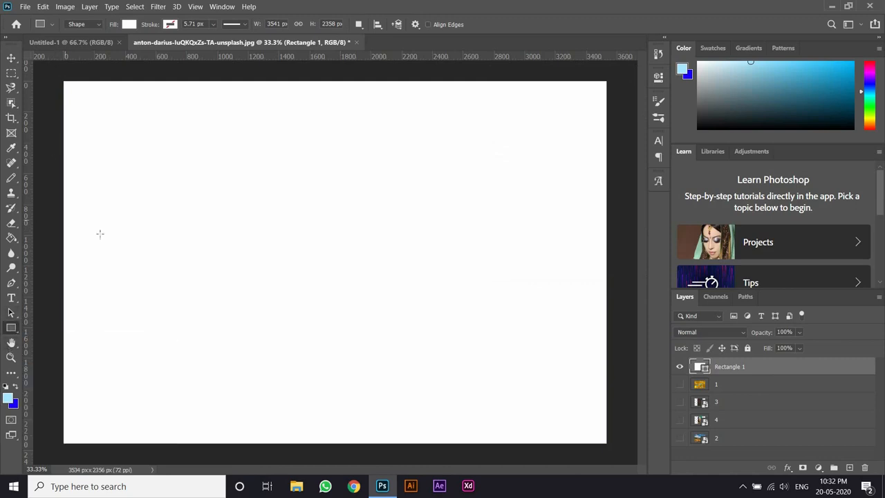
Step: Try a red fill on the full-canvas rectangle, and undo the colour change
left_click(131, 25)
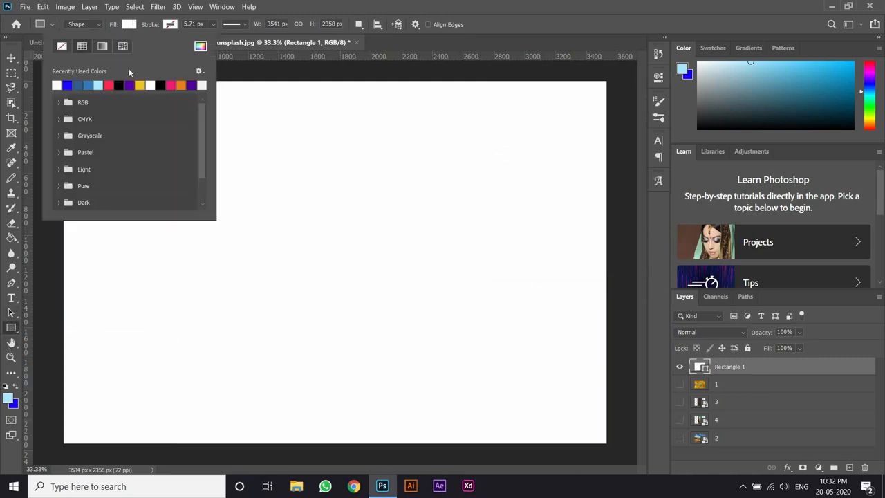
left_click(108, 85)
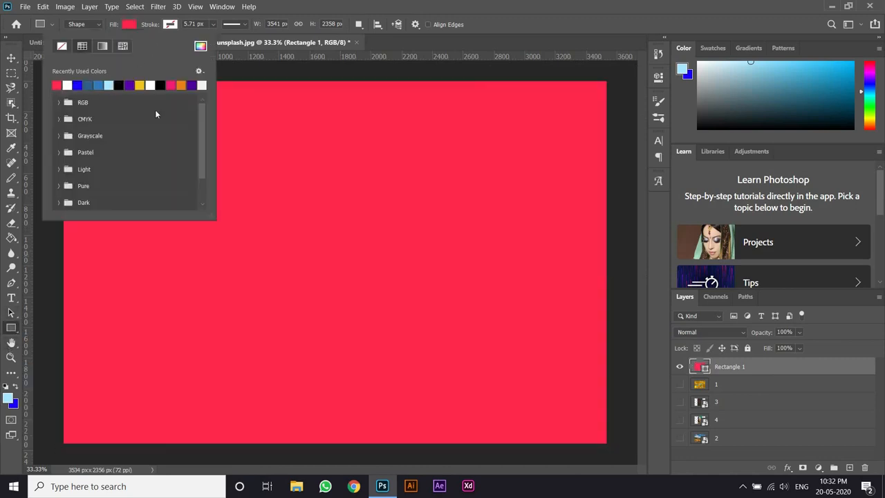
left_click(290, 183)
key("ctrl+z")
Step: Draw a second rectangle about 1458 by 904 px on the white background and fill it with red
left_click_drag(175, 147, 399, 285)
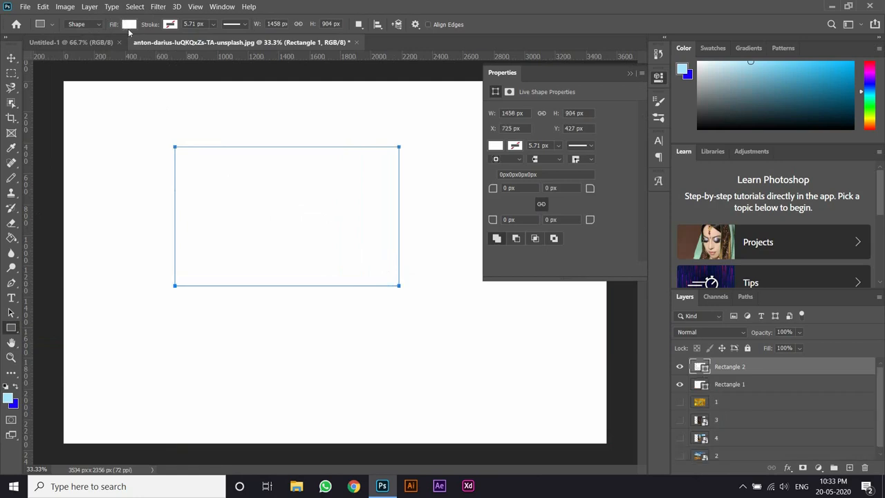
left_click(130, 25)
left_click(57, 85)
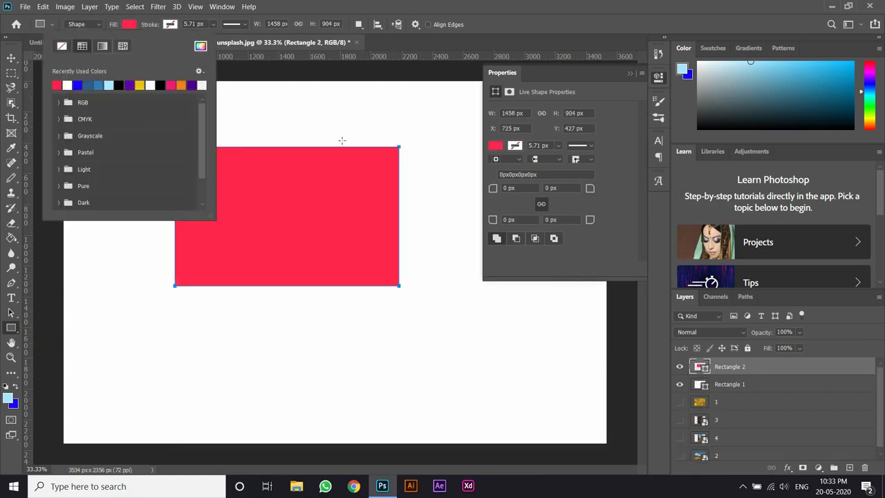
Step: Give the red rectangle a black stroke of about 30.71 px, and move the shape to the canvas centre
left_click(170, 24)
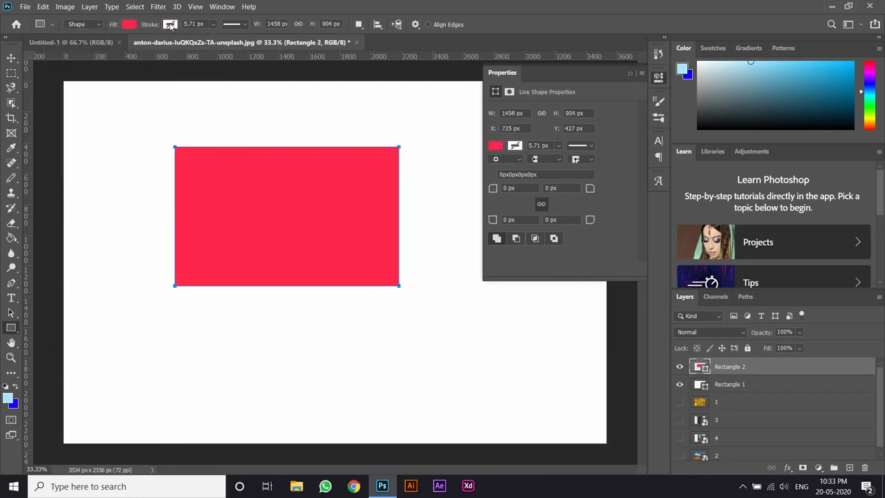
left_click(170, 25)
left_click(159, 84)
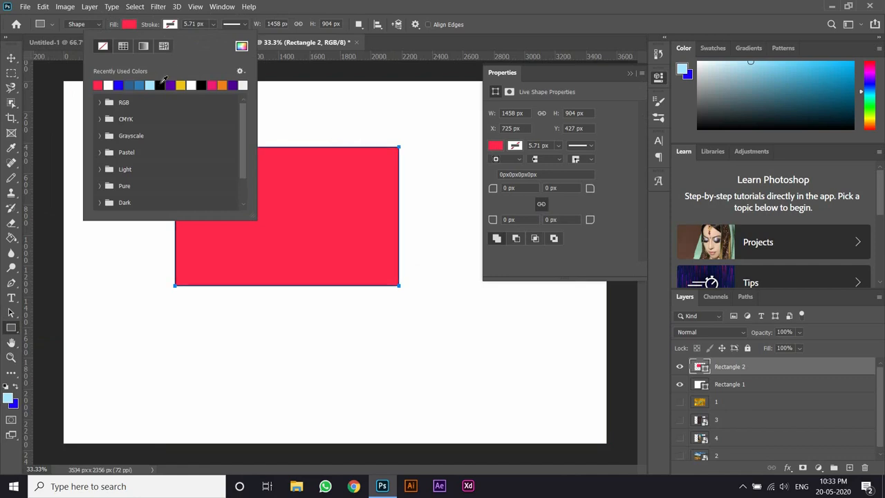
left_click(215, 27)
left_click_drag(220, 41, 240, 40)
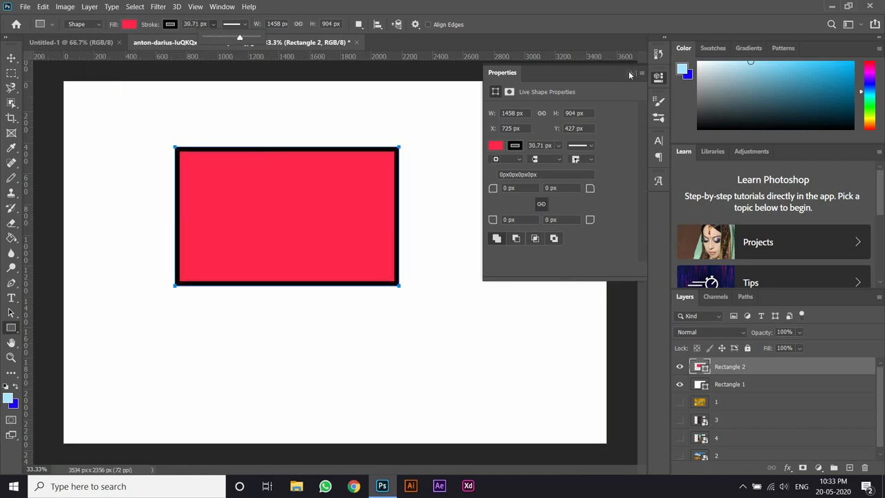
left_click(628, 72)
key("v")
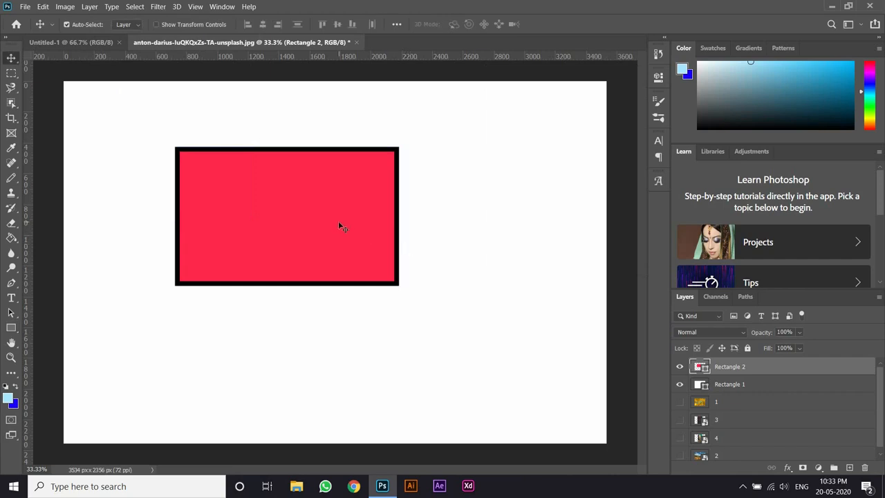
left_click_drag(334, 220, 377, 259)
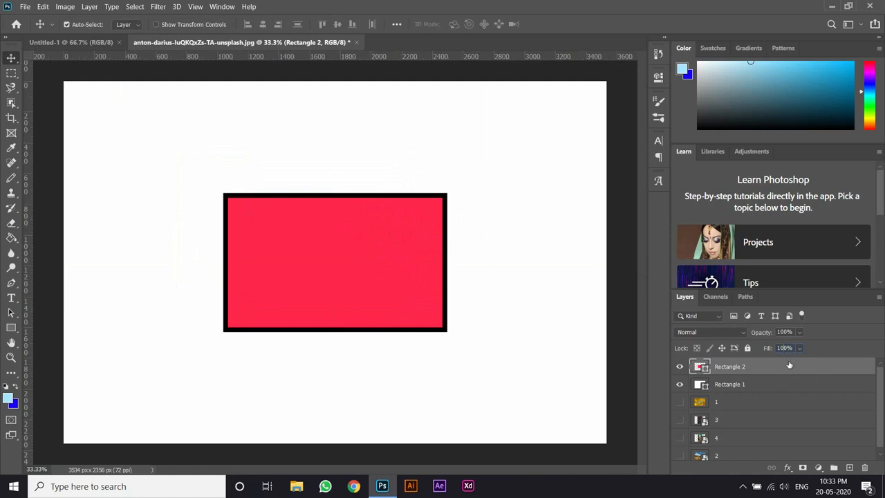
Step: Try fill values of 90% and 50% on the red rectangle's layer, and restore it to 100%
type("90")
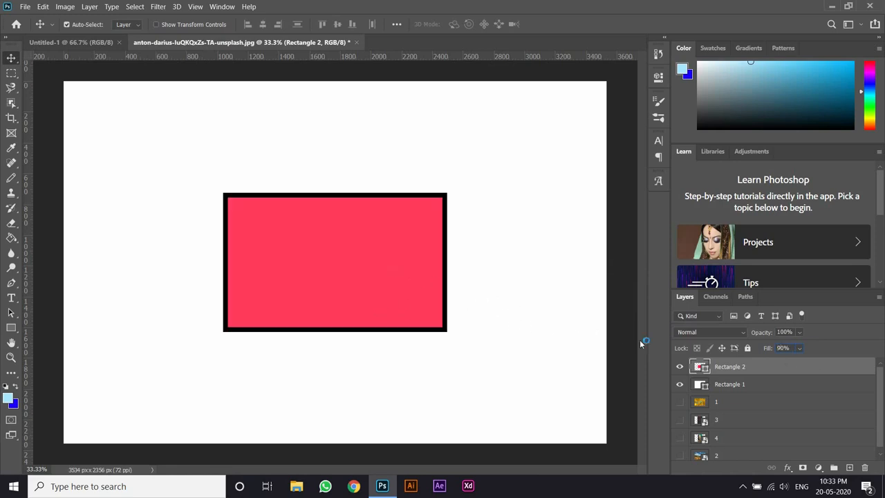
type("50")
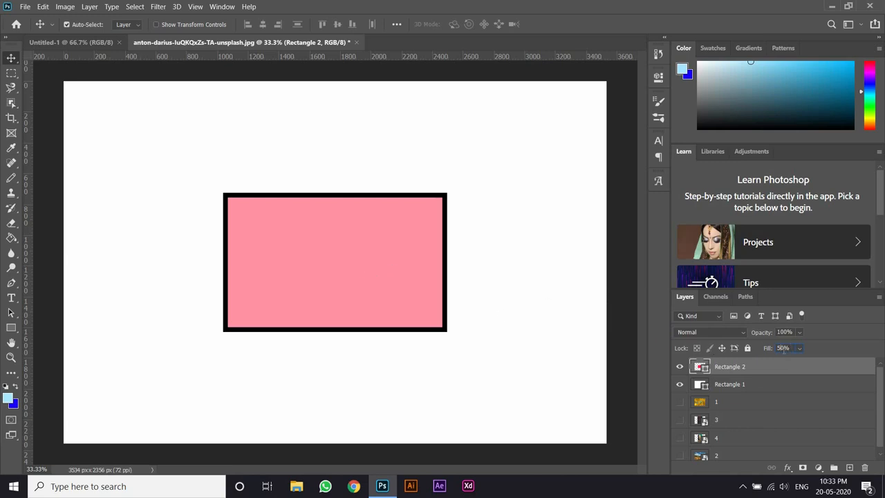
key("Return")
left_click(799, 349)
left_click_drag(843, 364, 831, 334)
Step: Lower the opacity of the red rectangle's layer to 47%, and bring it back to 100%
left_click(800, 333)
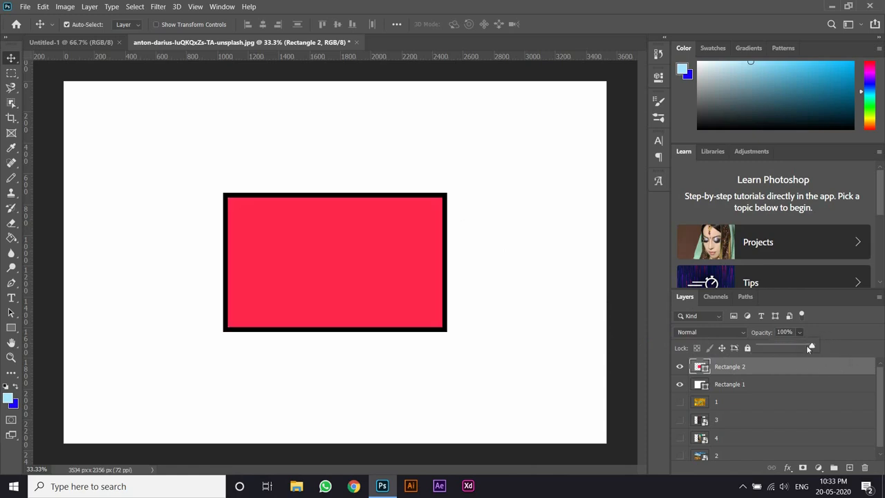
left_click_drag(813, 348, 784, 348)
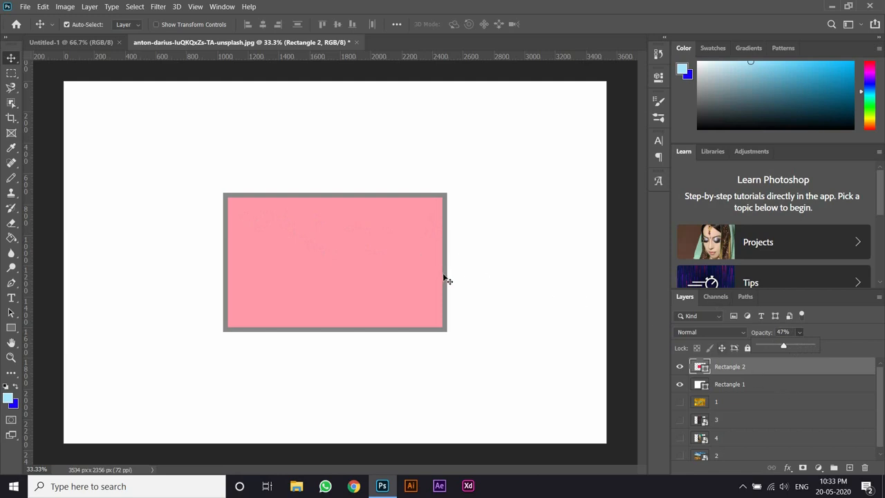
left_click_drag(783, 348, 841, 345)
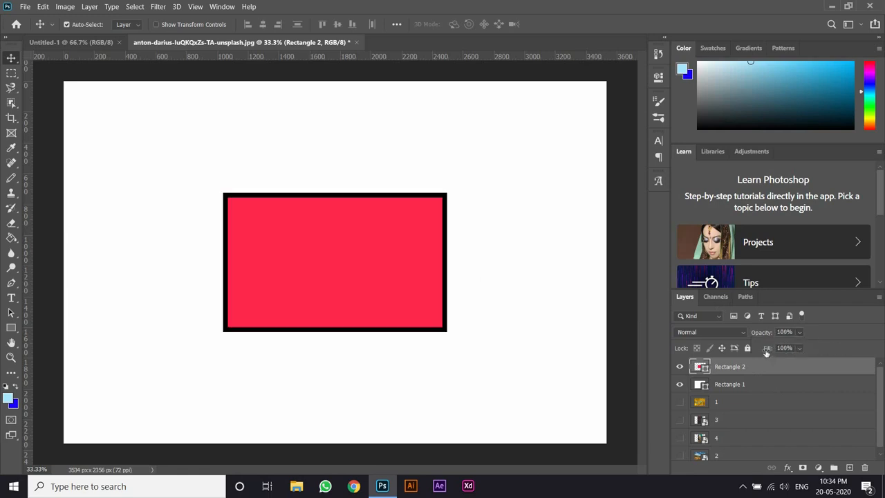
Step: Lower the red rectangle's fill to 0% over the white background, and restore it to 100%
left_click_drag(766, 351, 702, 363)
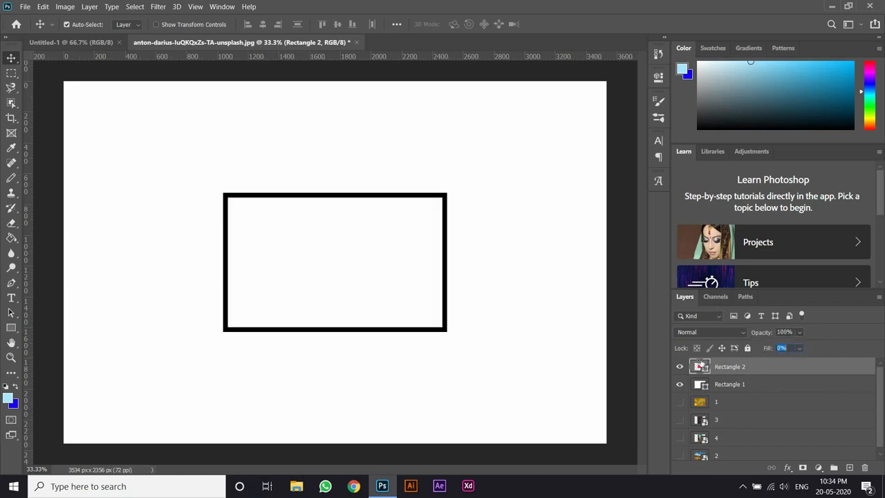
left_click_drag(761, 364, 735, 360)
type("100")
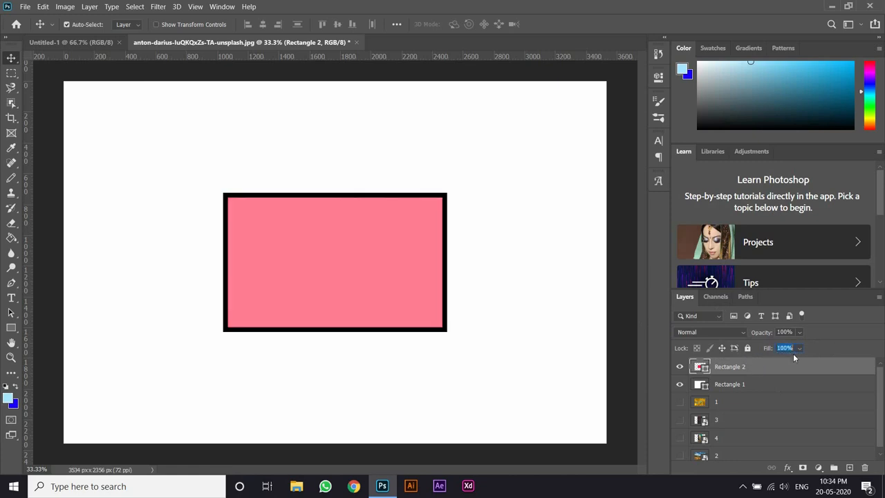
key("Return")
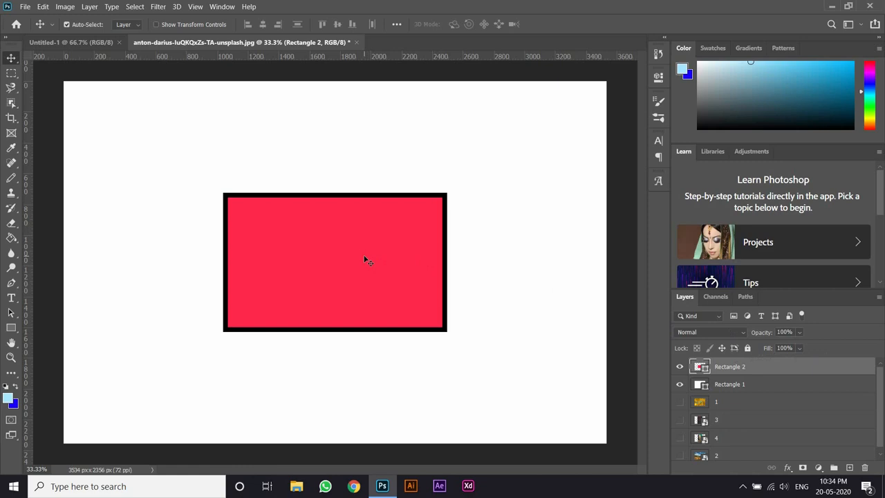
Step: Hide the white Rectangle 1 layer and show photo layer 1 behind the red rectangle
left_click(681, 385)
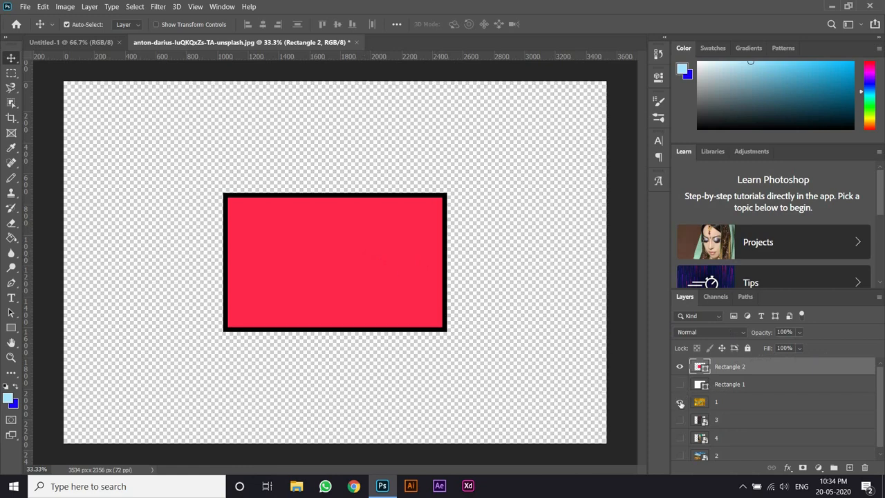
left_click(681, 402)
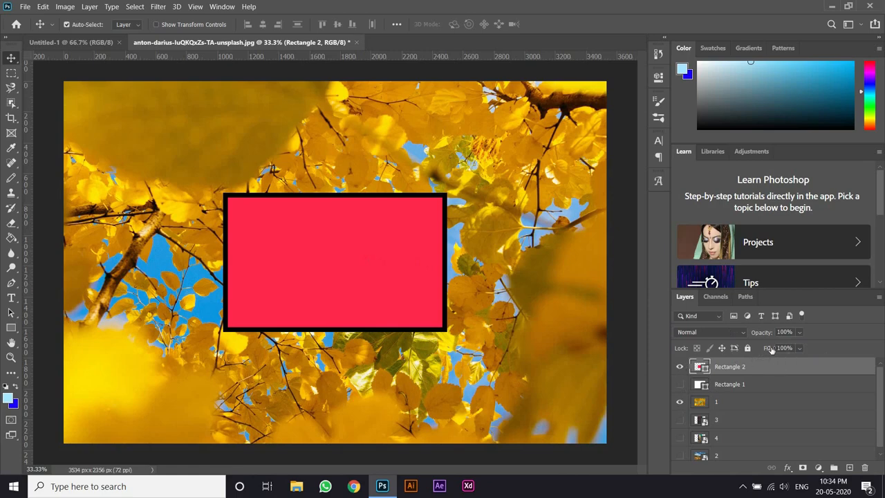
Step: Lower the red rectangle's fill to 0% over the leaves photo, and set it back to 100%
left_click_drag(770, 349, 691, 362)
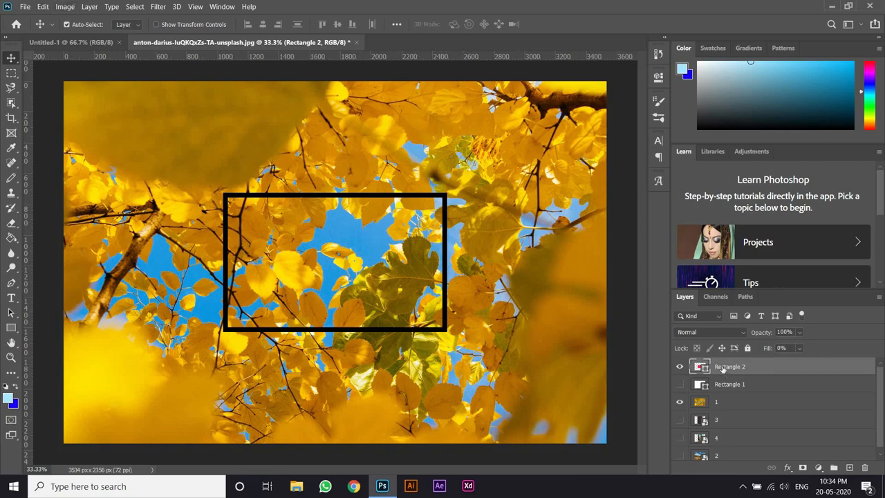
left_click(784, 348)
type("100")
key("Return")
Step: Hide the red Rectangle 2 layer, and create a paragraph text box across the middle of the photo
left_click(681, 368)
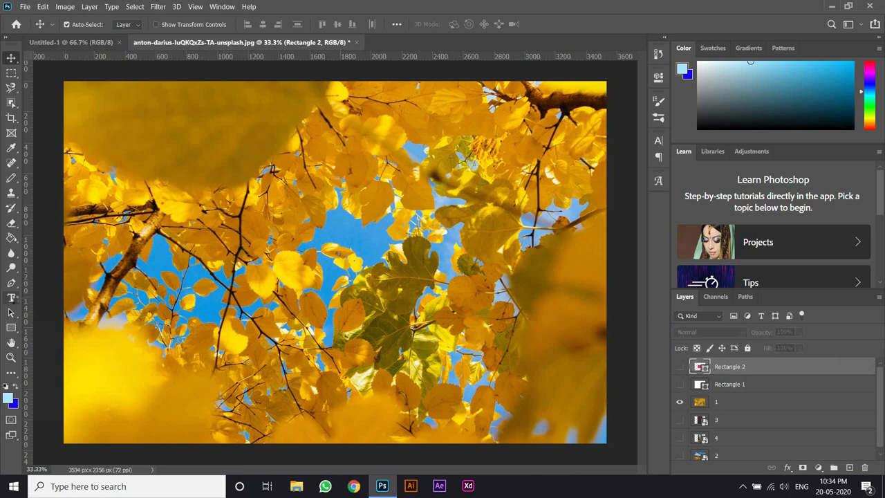
left_click(11, 299)
left_click(203, 223)
left_click_drag(204, 225, 496, 321)
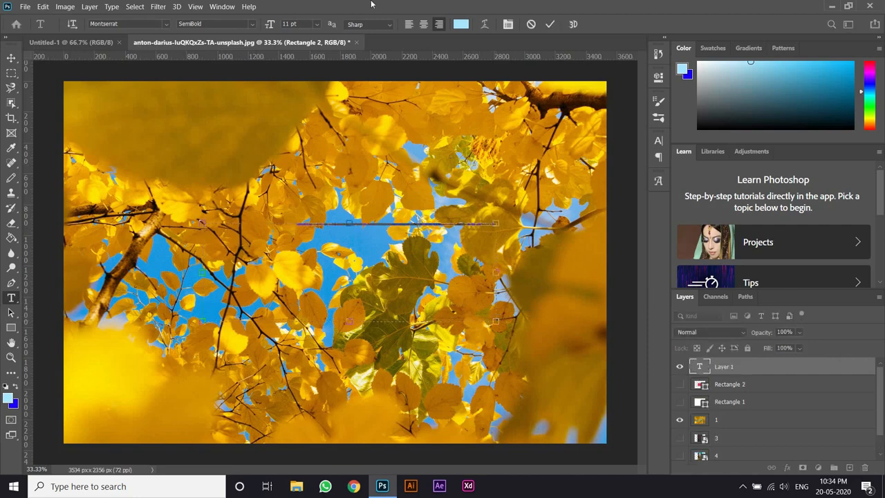
Step: Format the placeholder text in the Lemon/Milk font at 299 pt
left_click(318, 25)
left_click(314, 166)
left_click(317, 25)
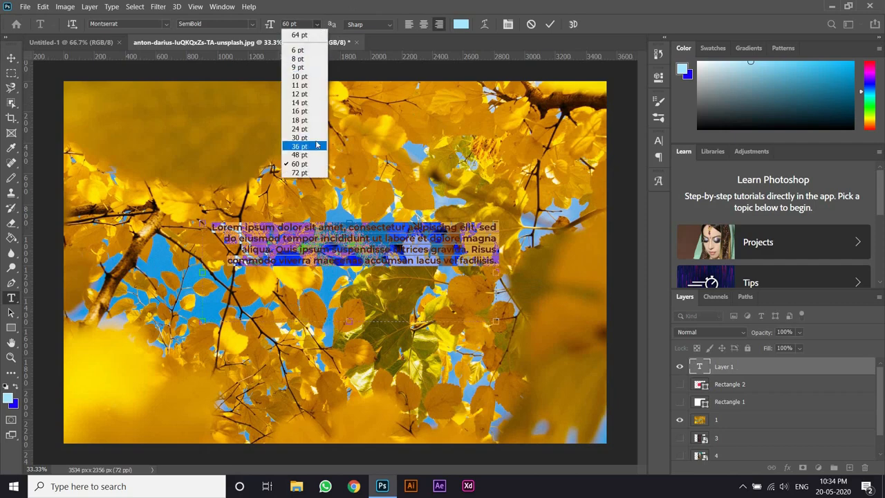
left_click(315, 175)
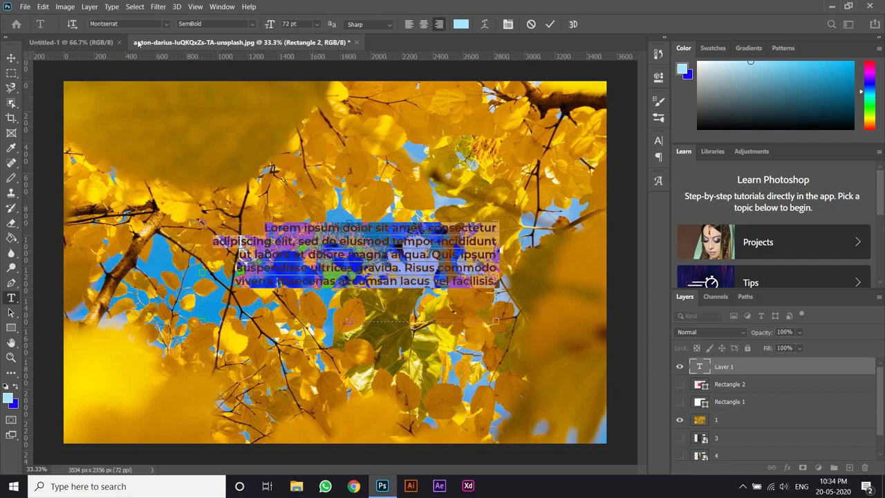
left_click(167, 25)
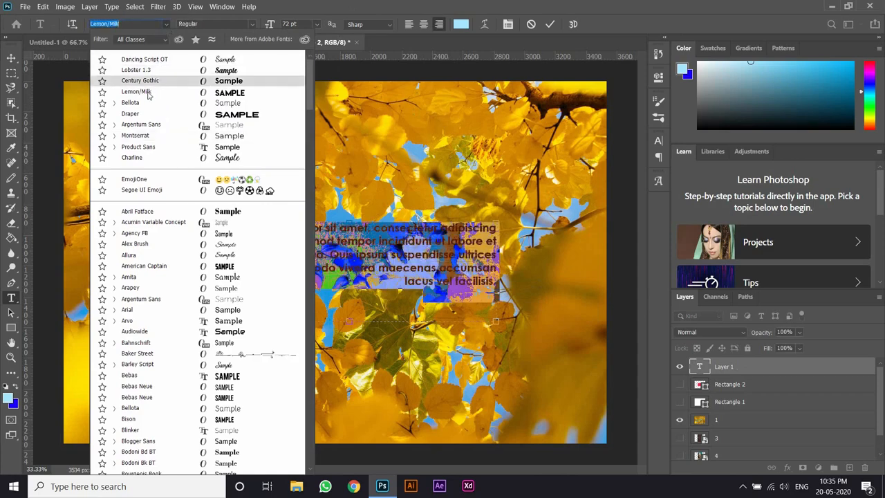
left_click(147, 94)
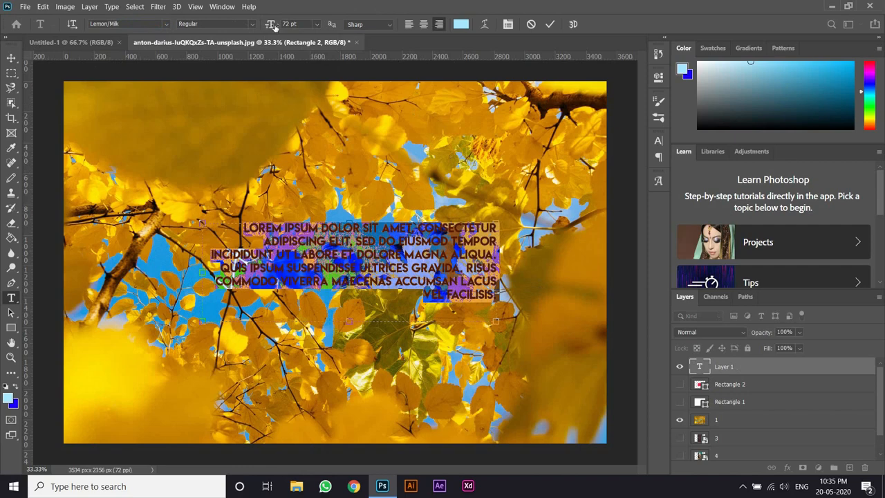
left_click_drag(276, 27, 403, 45)
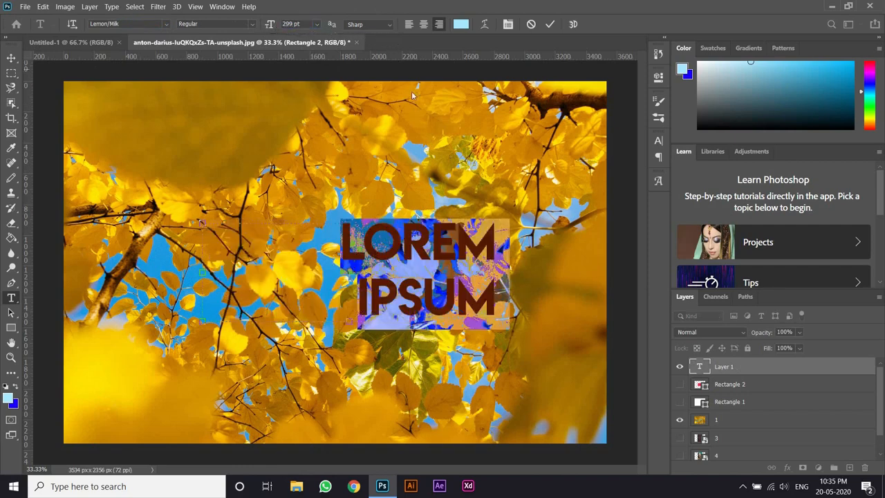
Step: Replace the placeholder with HELLO THERE in a text box shortened to one line, and move it slightly lower on the photo
type("H")
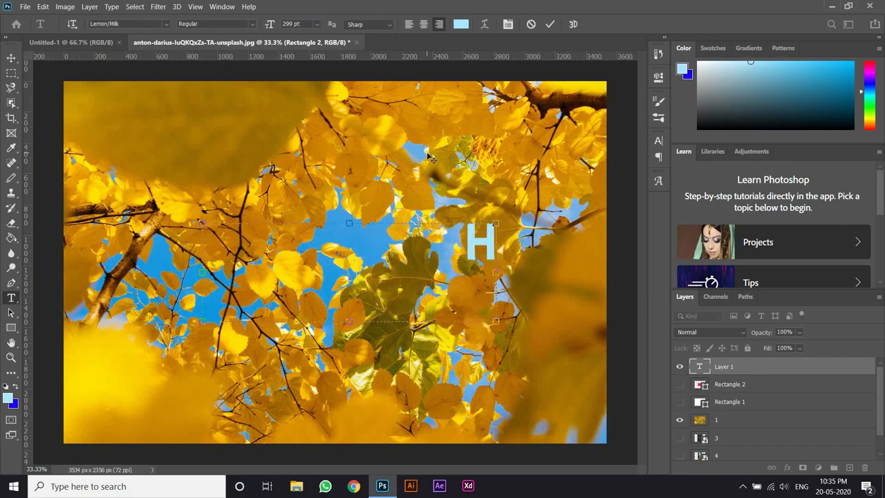
type("ELLO THERE")
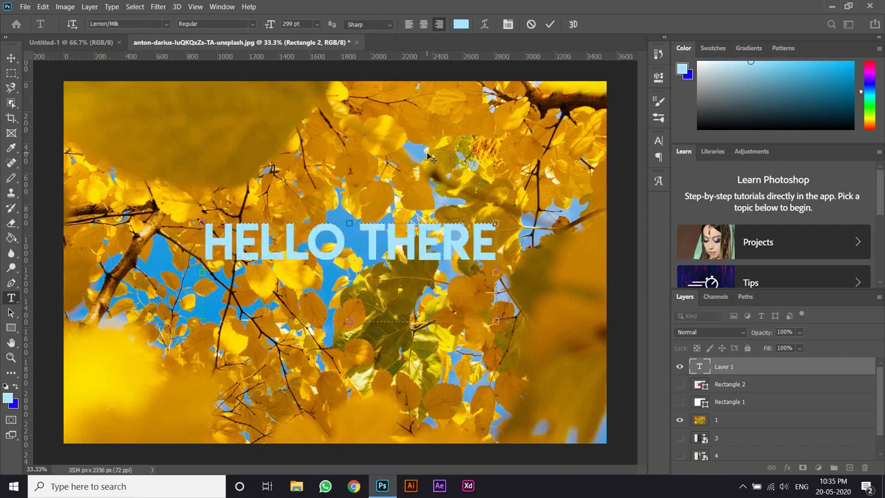
left_click_drag(351, 322, 352, 263)
key("Escape")
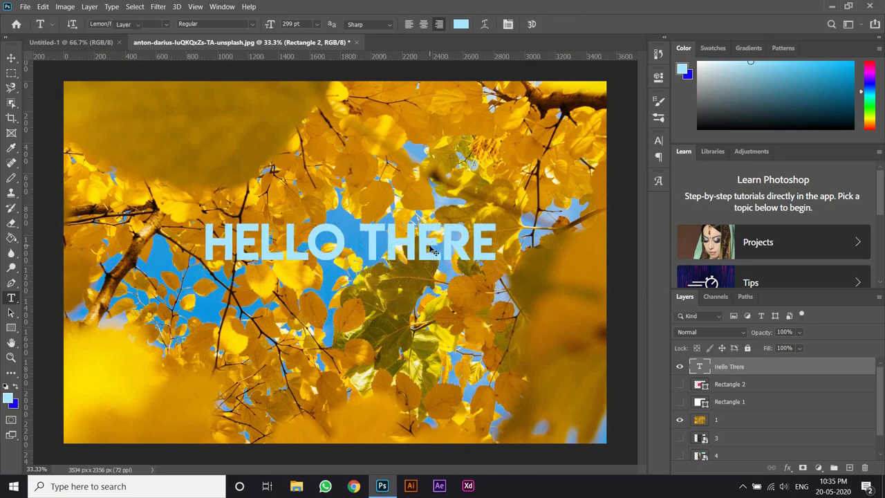
key("v")
left_click_drag(400, 240, 400, 270)
Step: Recolor the whole HELLO THERE text to dark blue 01709d
key("t")
left_click(370, 266)
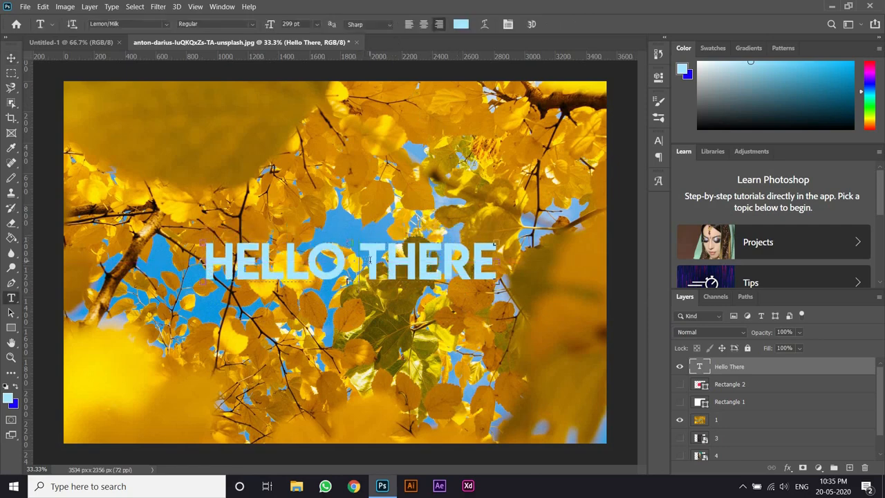
key("ctrl+a")
left_click(460, 24)
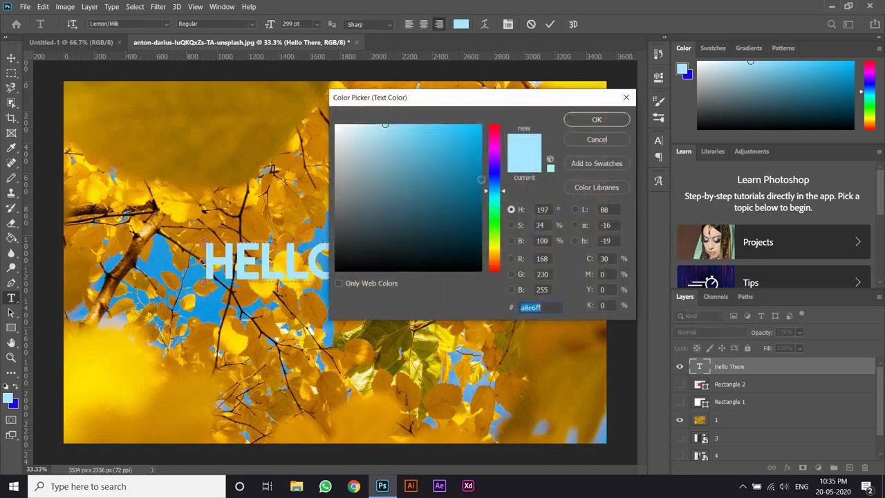
left_click(481, 180)
left_click(480, 182)
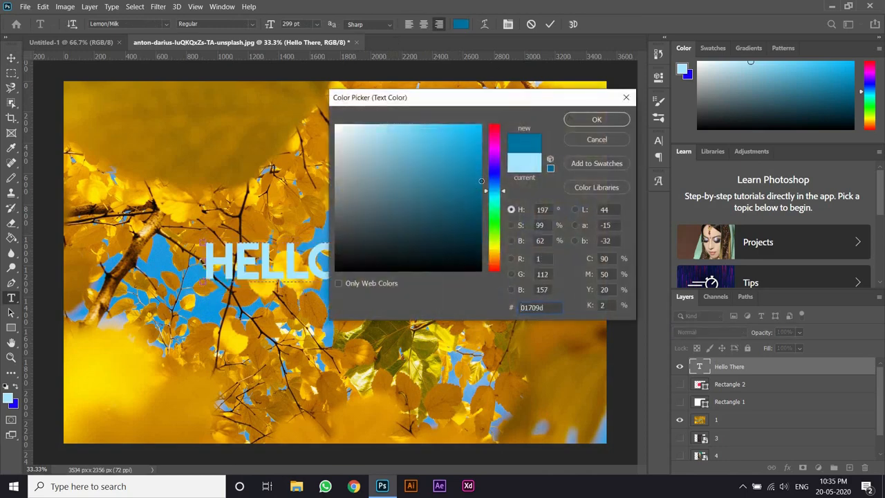
left_click(593, 120)
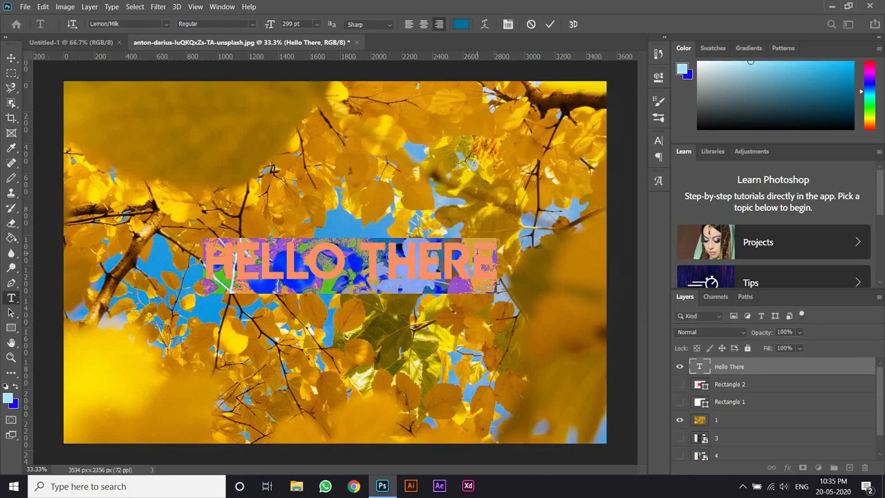
key("ctrl+Return")
key("v")
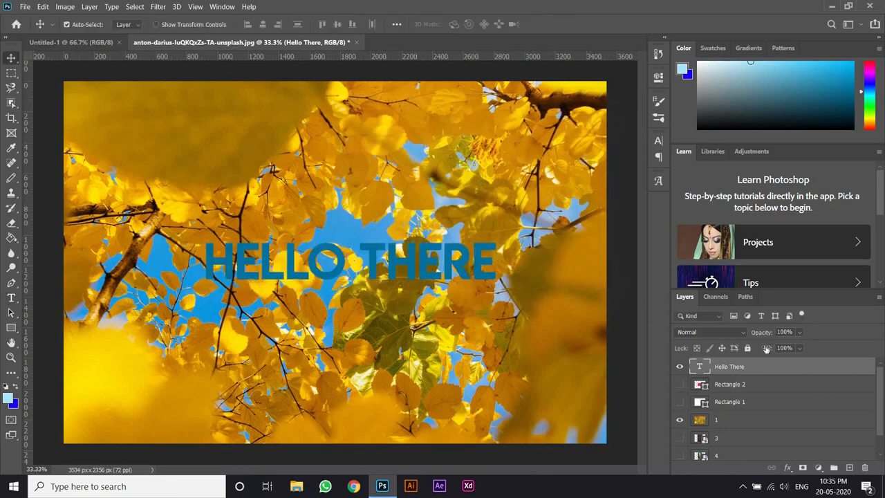
Step: Add a 10 px black outside Stroke effect to the HELLO THERE text, and lower the layer's fill to 0%
left_click_drag(769, 349, 781, 336)
left_click(788, 468)
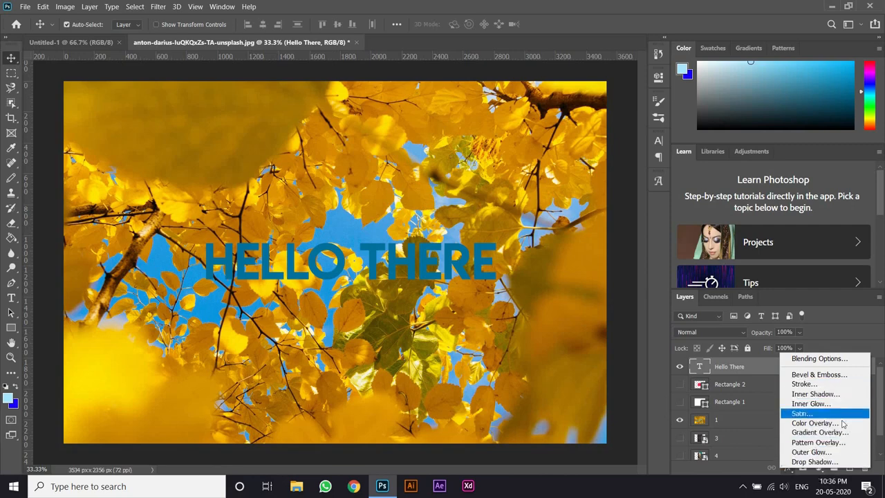
left_click(809, 384)
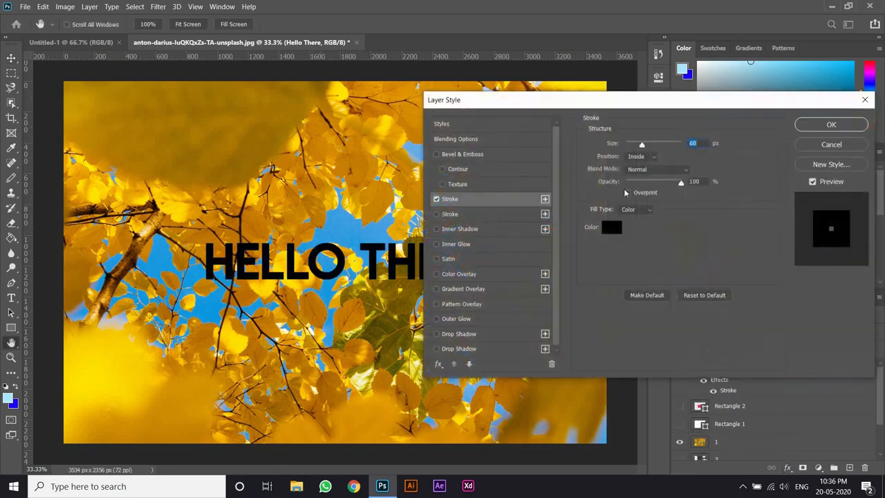
left_click(642, 157)
left_click(641, 167)
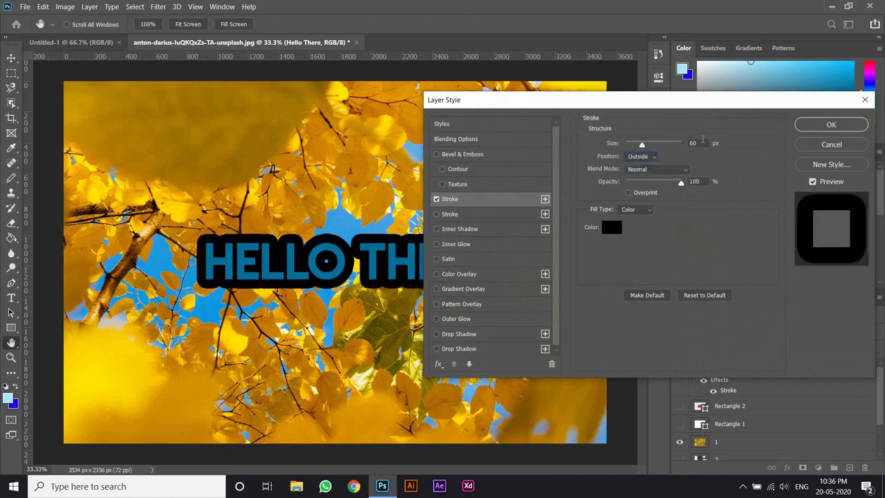
left_click_drag(642, 145, 631, 146)
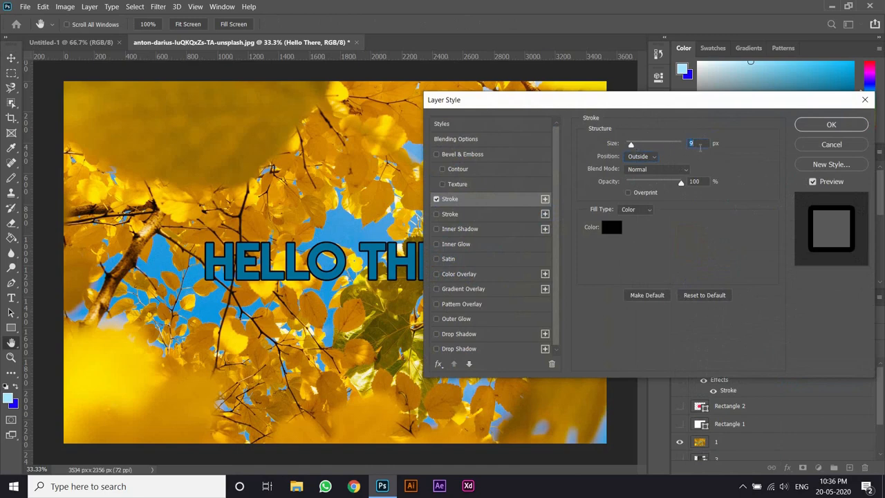
left_click_drag(631, 146, 632, 146)
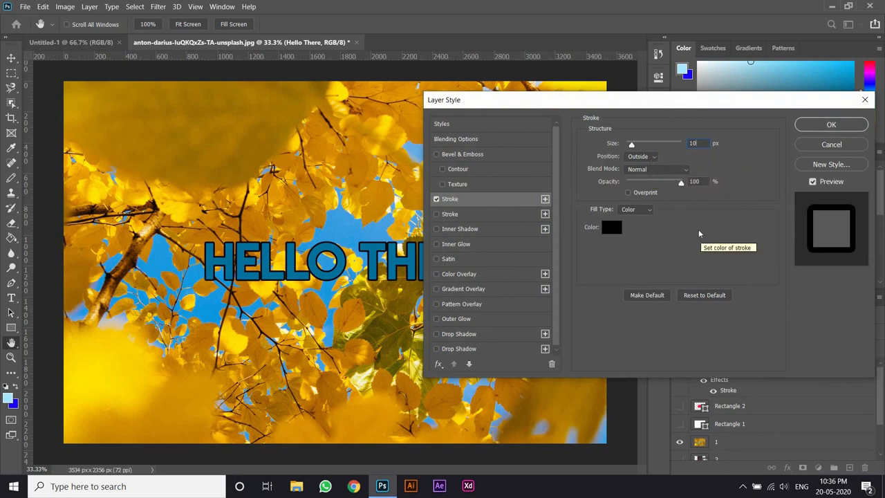
left_click(832, 125)
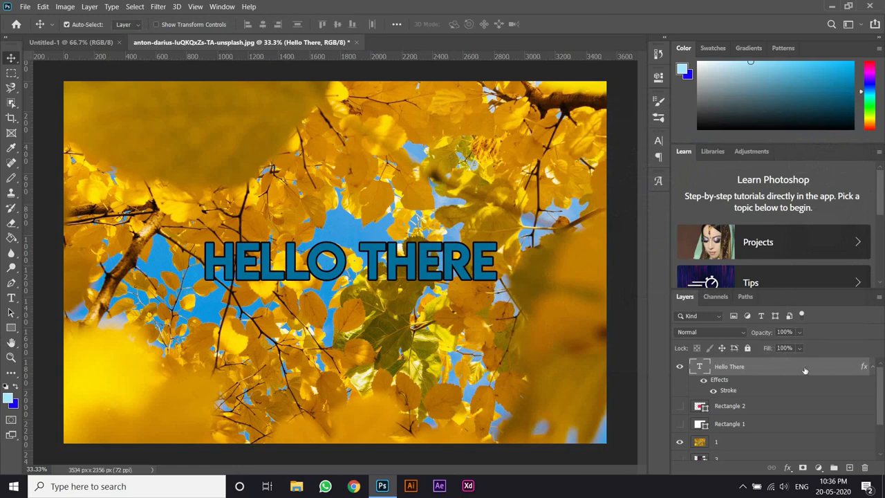
left_click_drag(768, 353, 669, 361)
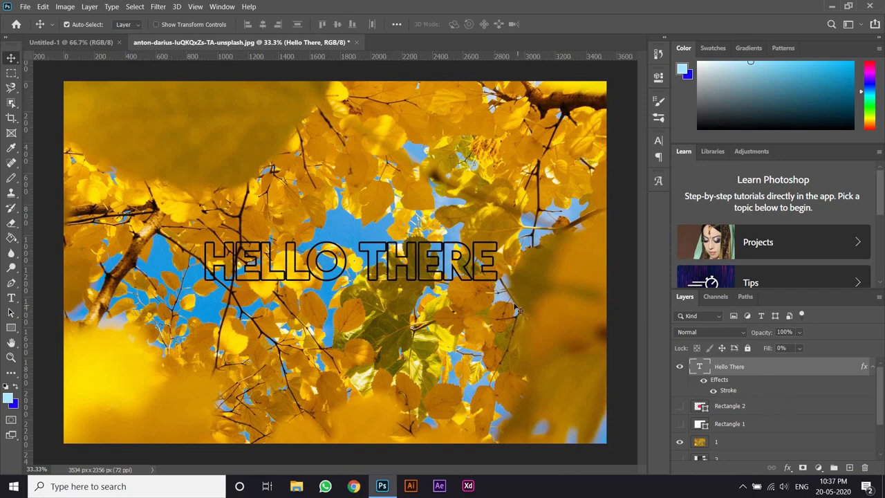
Step: Move the outlined text toward the lower left of the photo, and return it to the middle
left_click(498, 297)
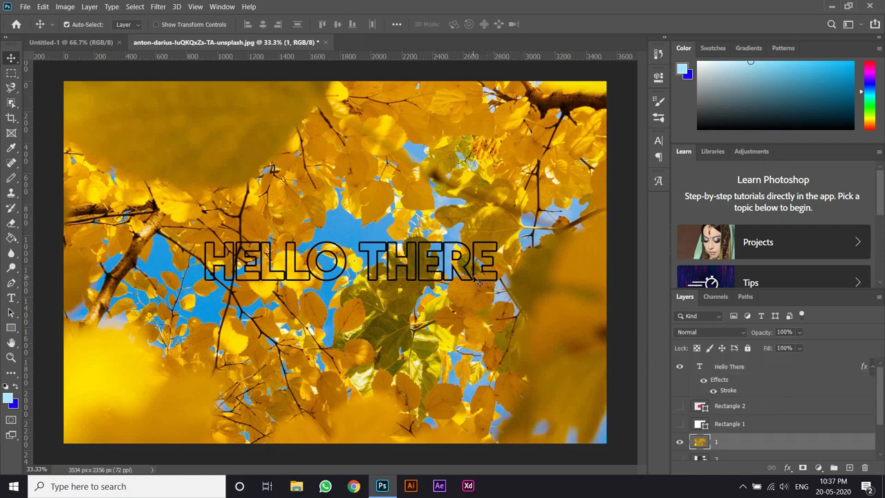
left_click(477, 280)
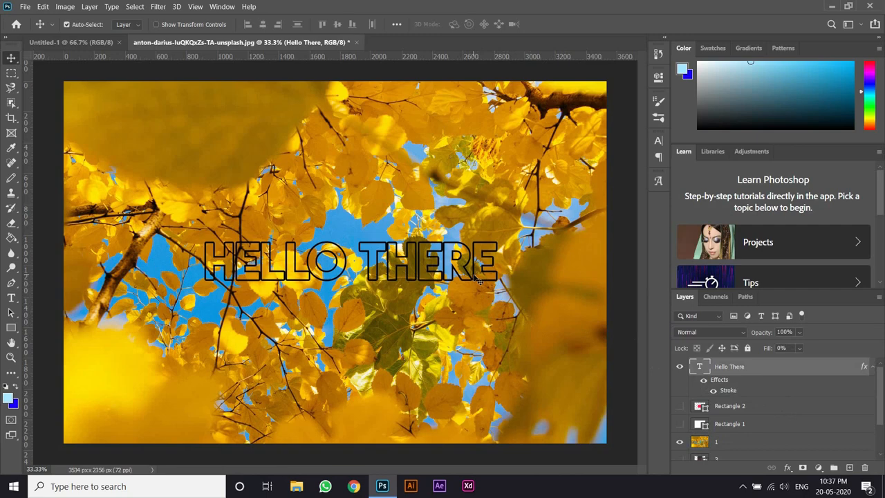
left_click_drag(479, 279, 421, 341)
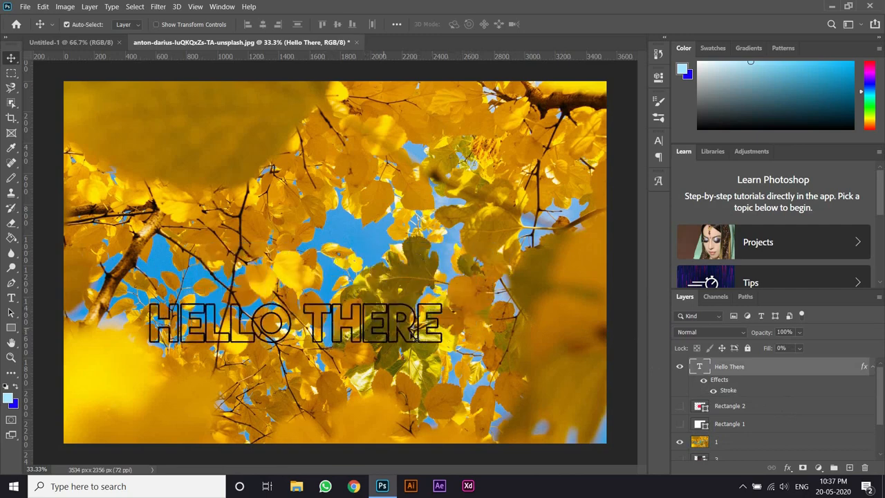
left_click_drag(439, 330, 495, 268)
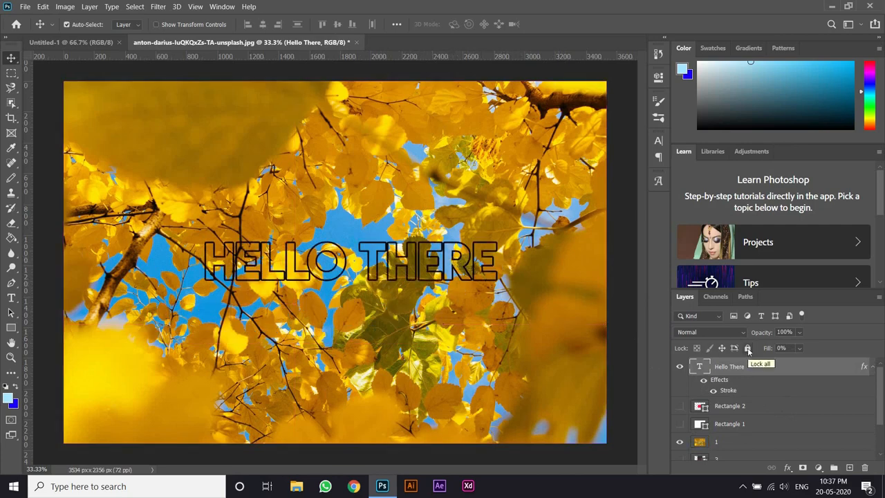
Step: Lock all attributes of the Hello There text layer and select photo layer 1
left_click(748, 350)
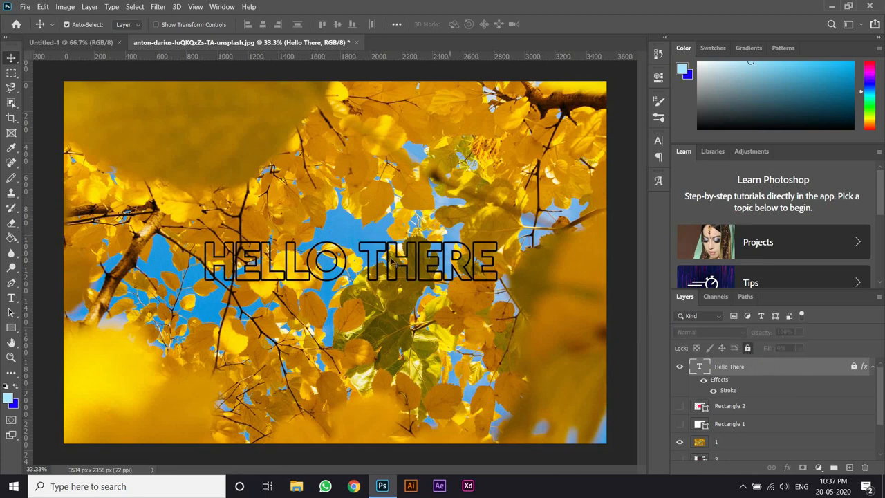
mouse_move(486, 358)
left_mouse_down()
mouse_move(497, 335)
mouse_move(487, 357)
mouse_move(563, 328)
mouse_move(488, 348)
left_mouse_up()
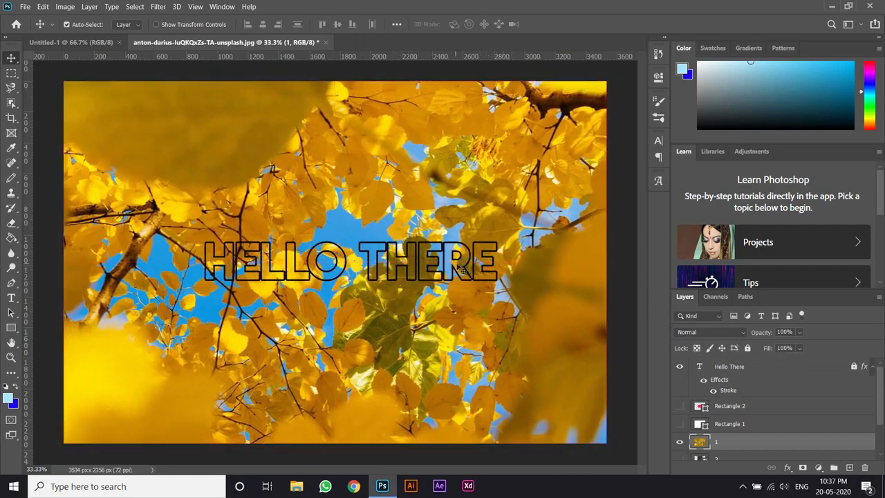
Step: Try to move the locked text on the canvas, and undo the shifts made to the photo
left_click_drag(457, 266, 419, 297)
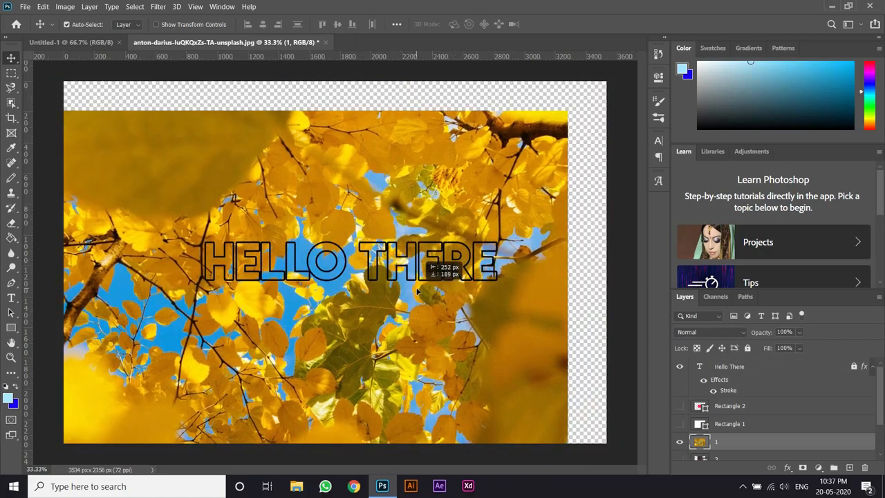
left_click_drag(349, 270, 374, 200)
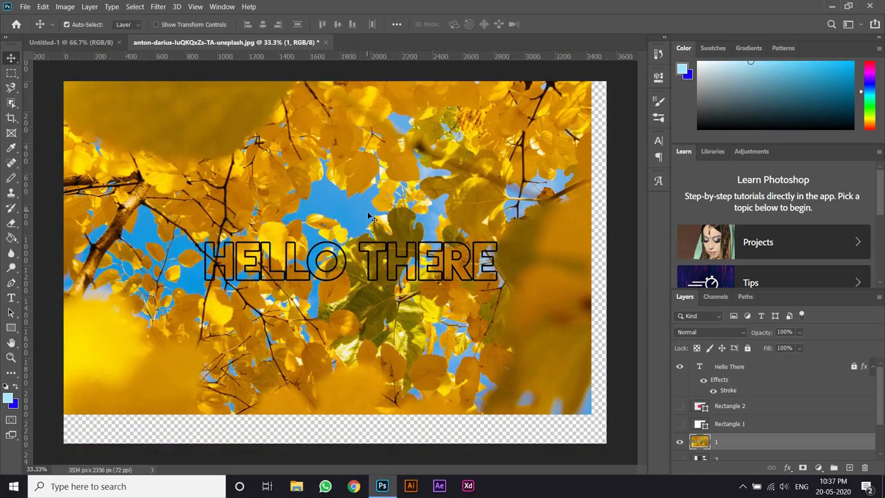
key("ctrl+z")
key("ctrl+z")
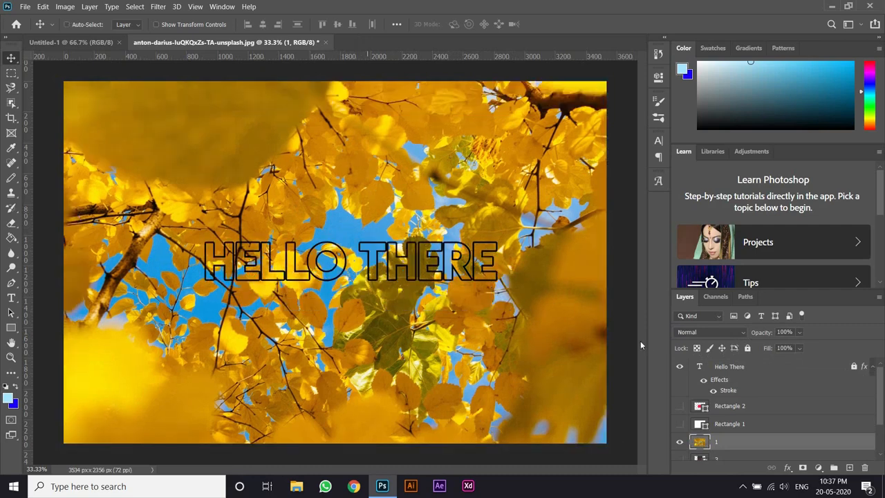
key("ctrl")
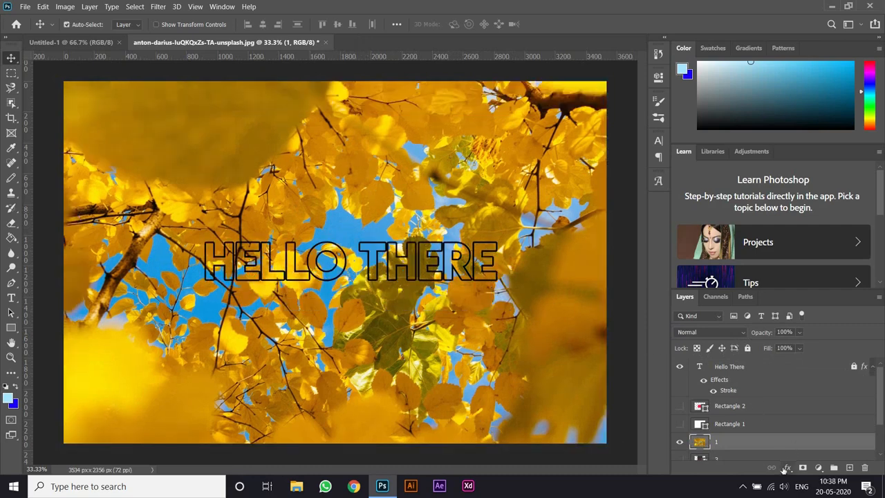